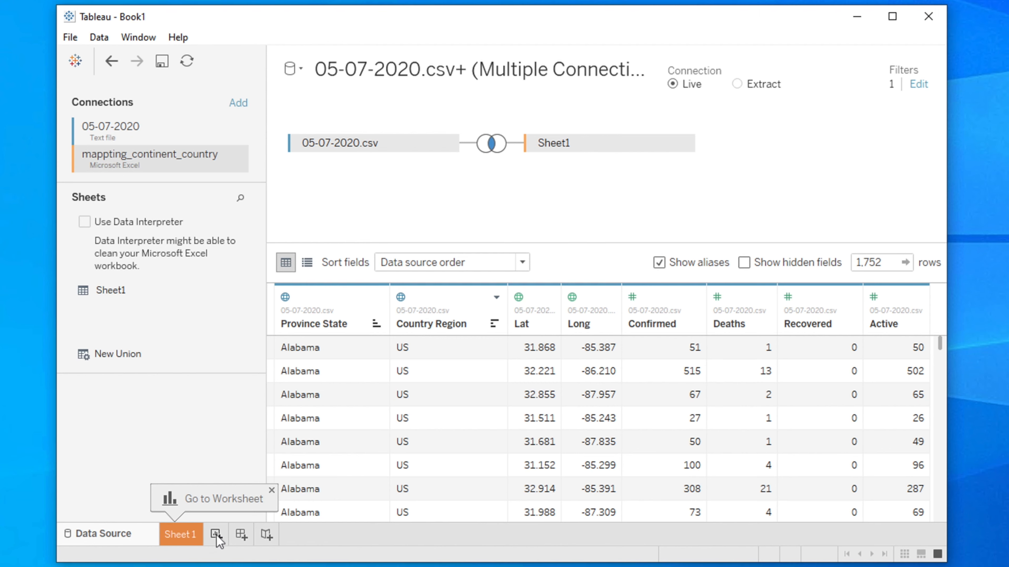
Create a new worksheet and name it Bar Chart
left_click(266, 497)
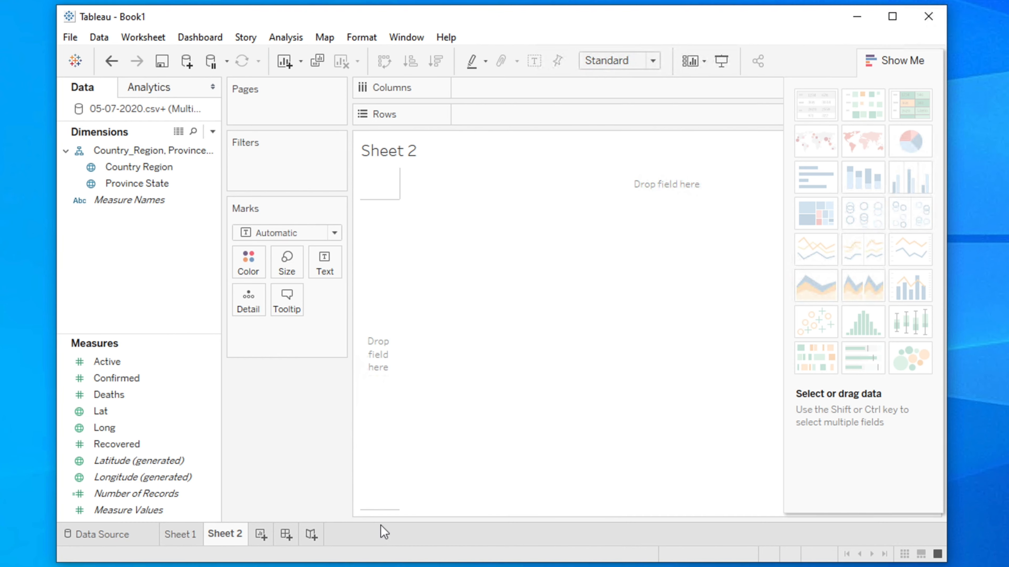
right_click(226, 534)
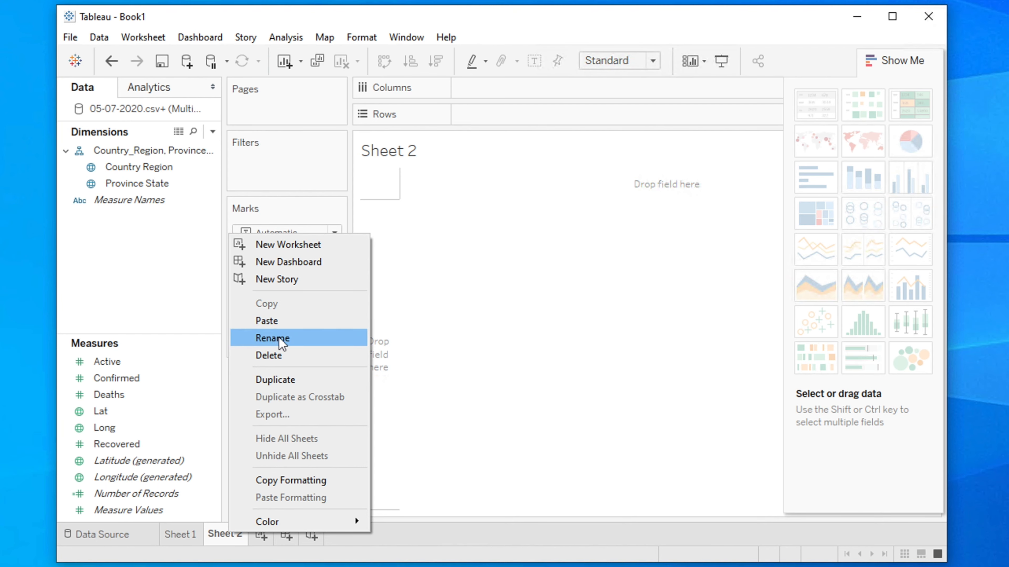
left_click(292, 340)
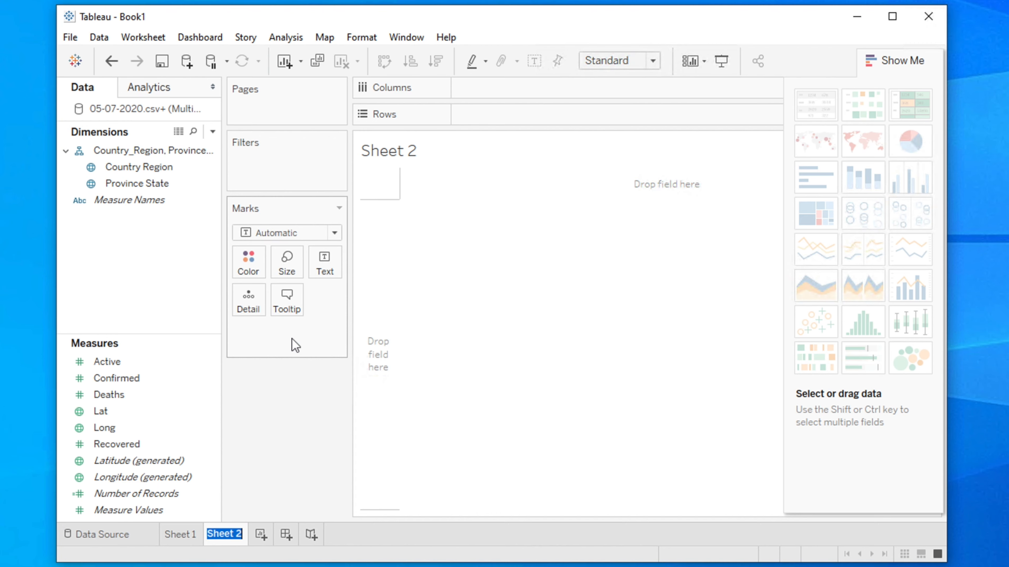
type("Bar Charts")
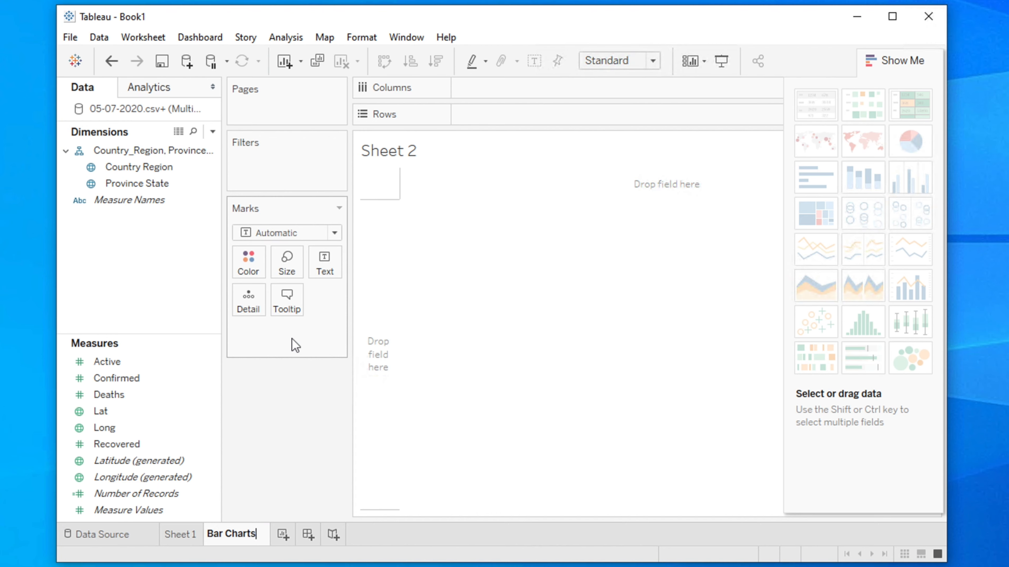
key("BackSpace")
key("Return")
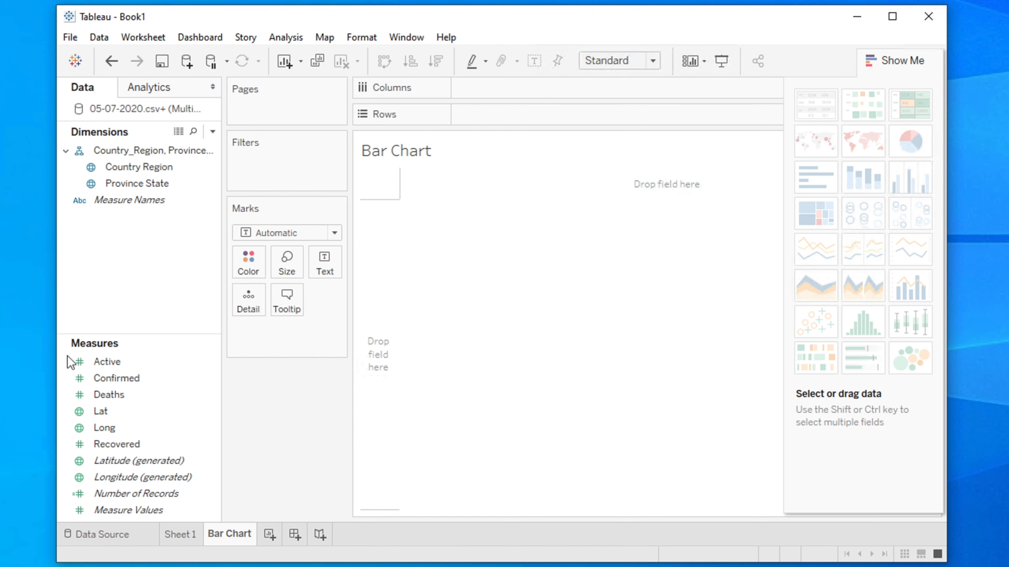
Review the available fields against the source data columns, and return to the Bar Chart worksheet
left_click(115, 183)
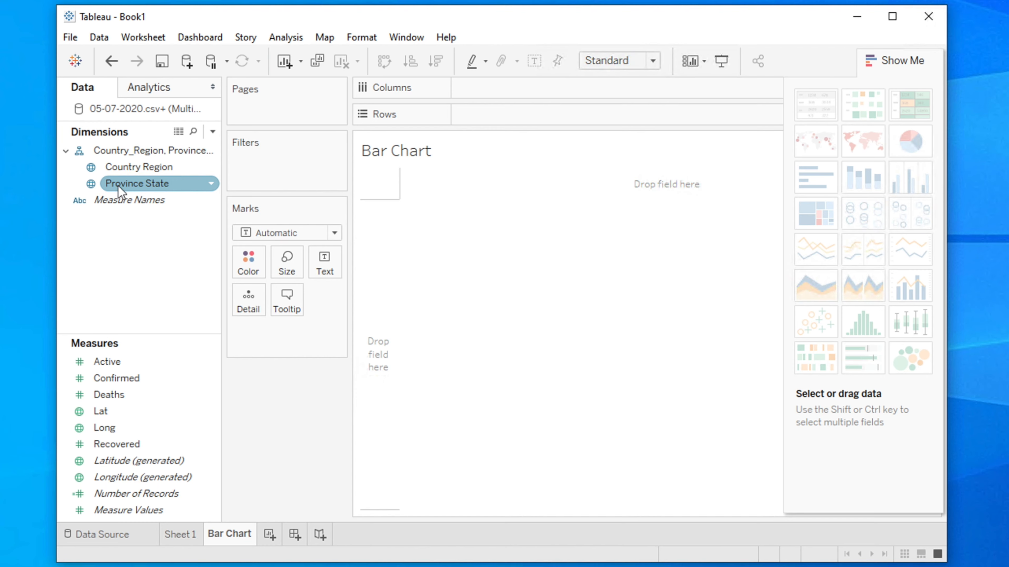
left_click(133, 195)
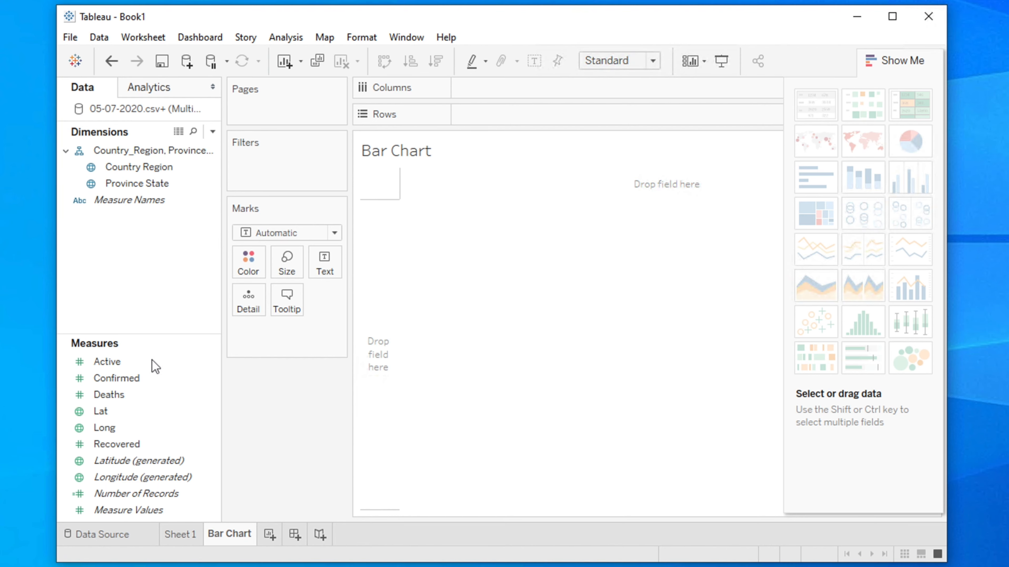
left_click(101, 539)
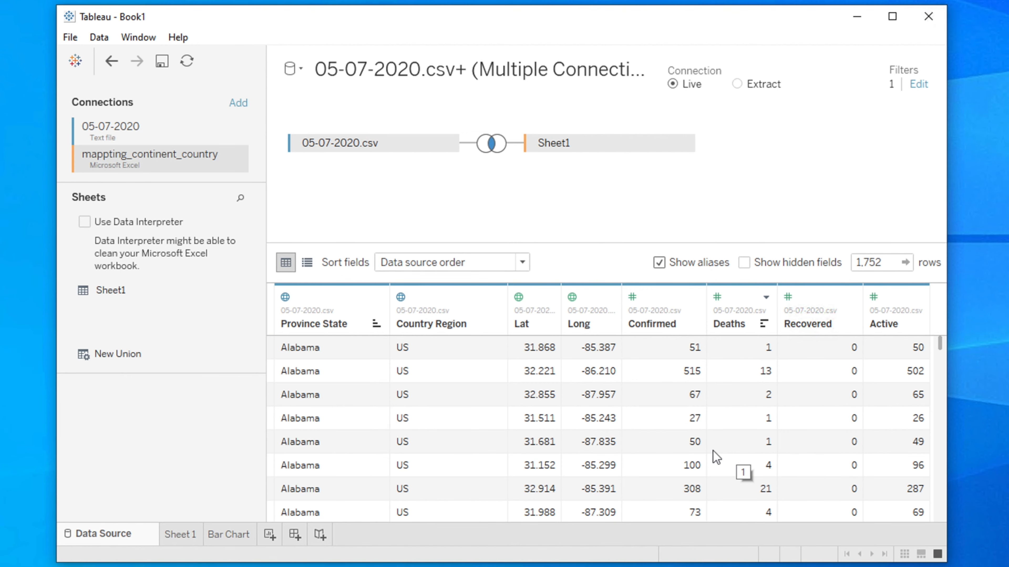
left_click(230, 535)
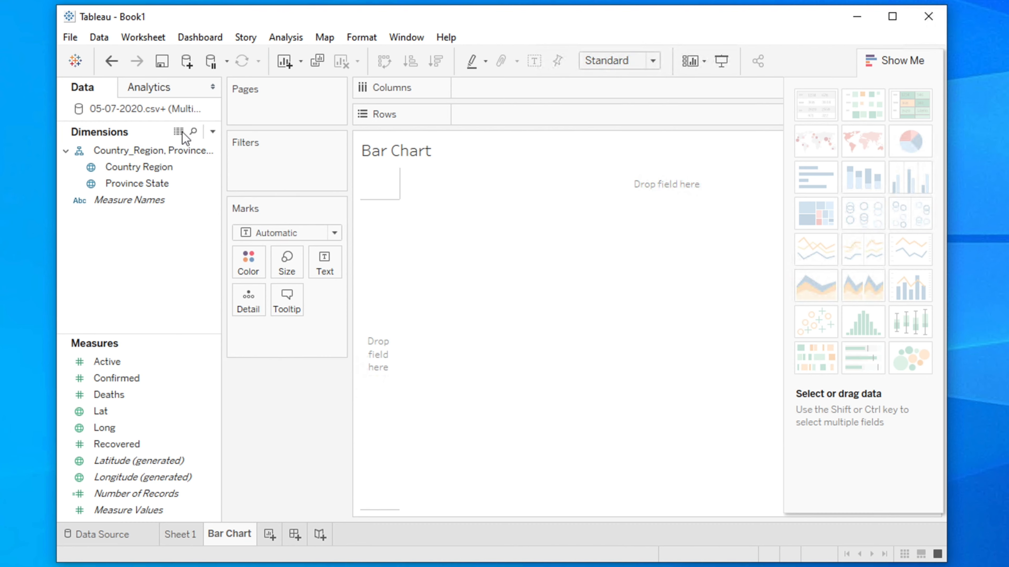
Remove the hierarchy that groups the Country Region and Province State dimensions
left_click(143, 200)
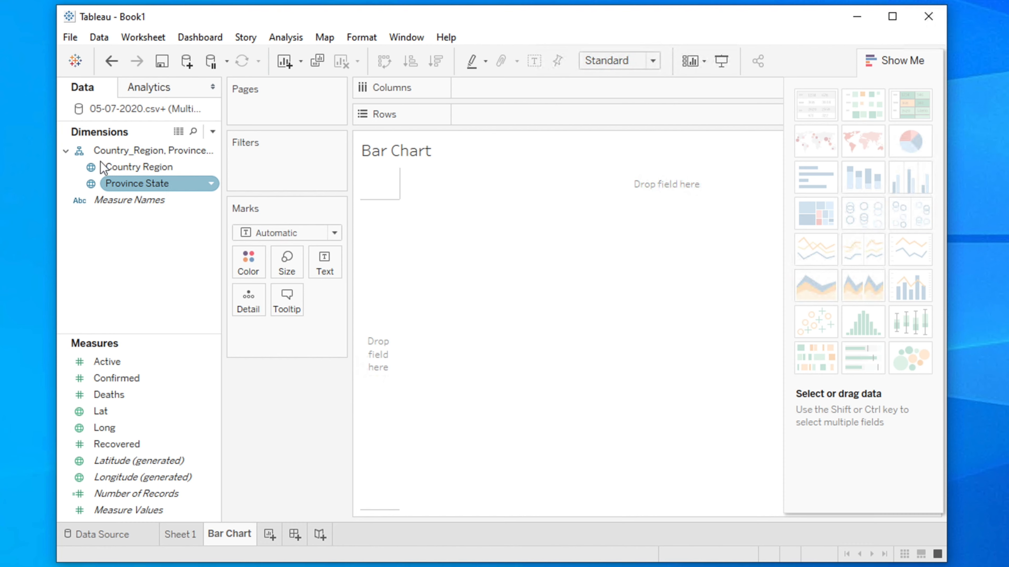
right_click(149, 152)
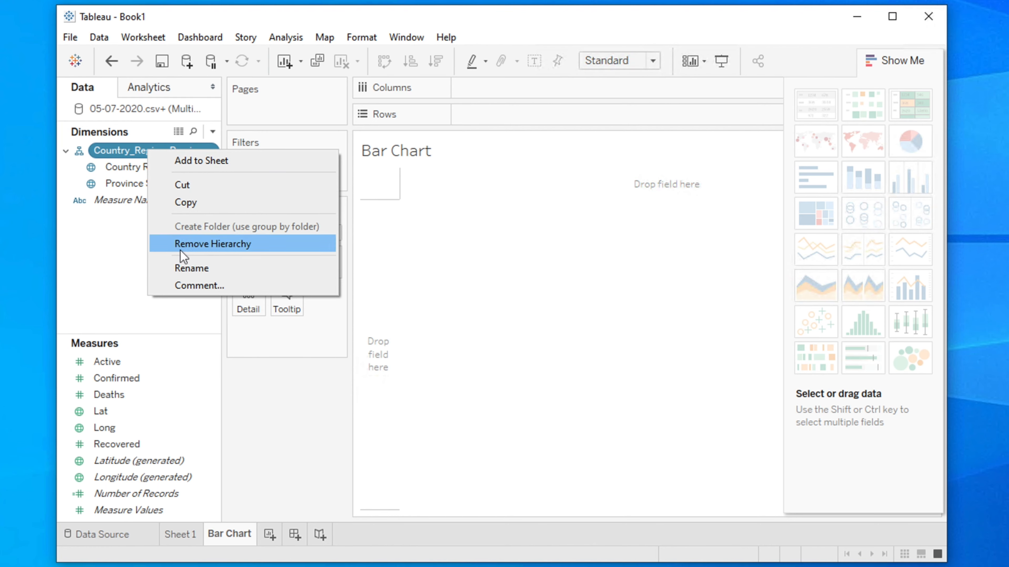
left_click(253, 244)
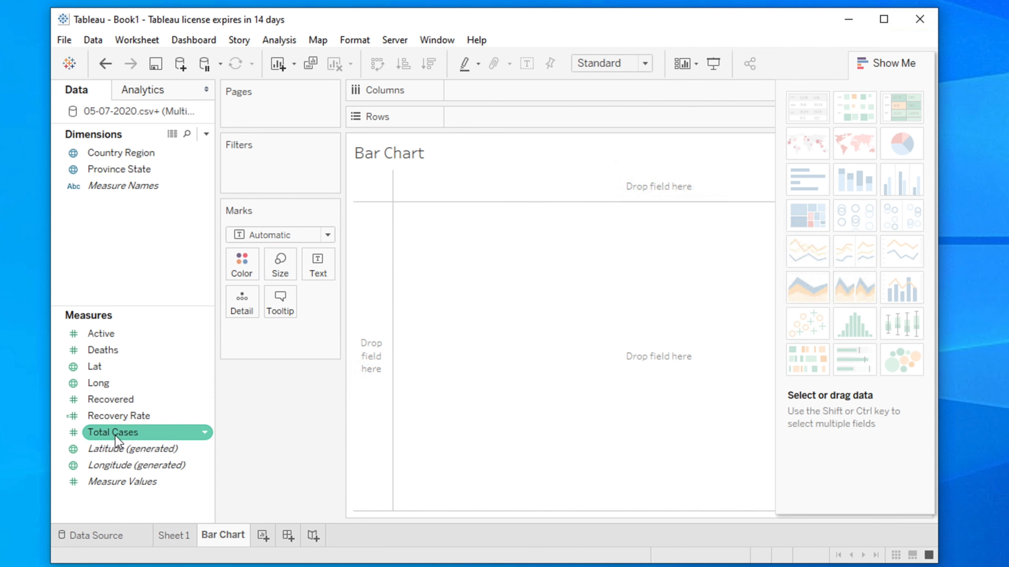
Build a bar chart with the sum of Total Cases on rows and Country Region on columns
left_click(108, 434)
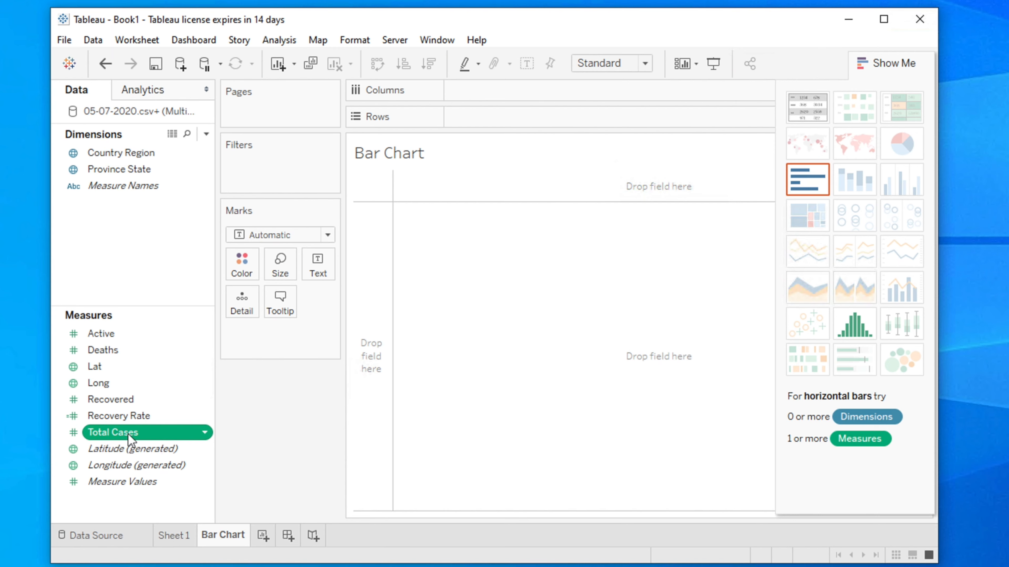
left_click_drag(126, 435, 501, 116)
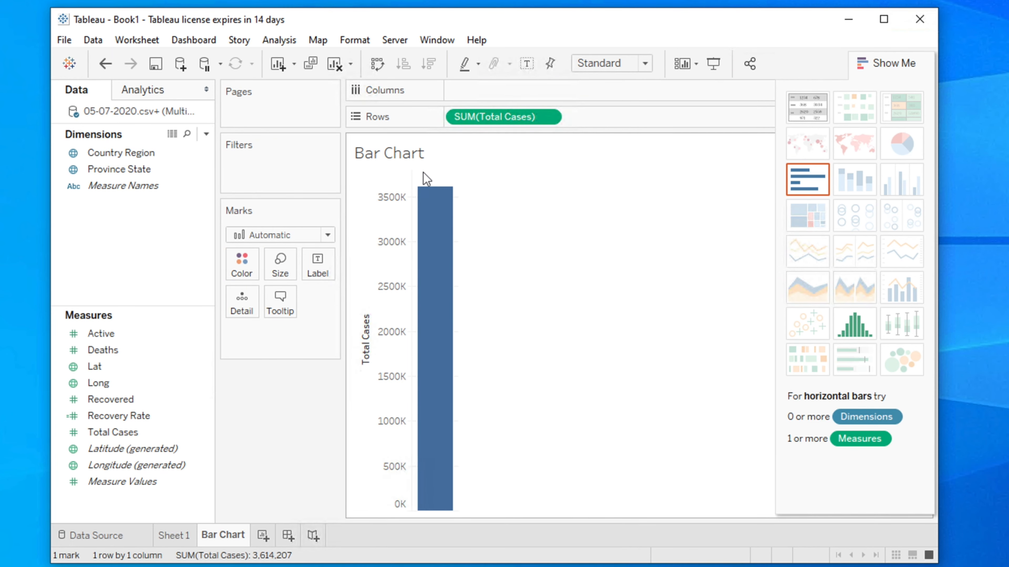
left_click(116, 155)
left_click(135, 154)
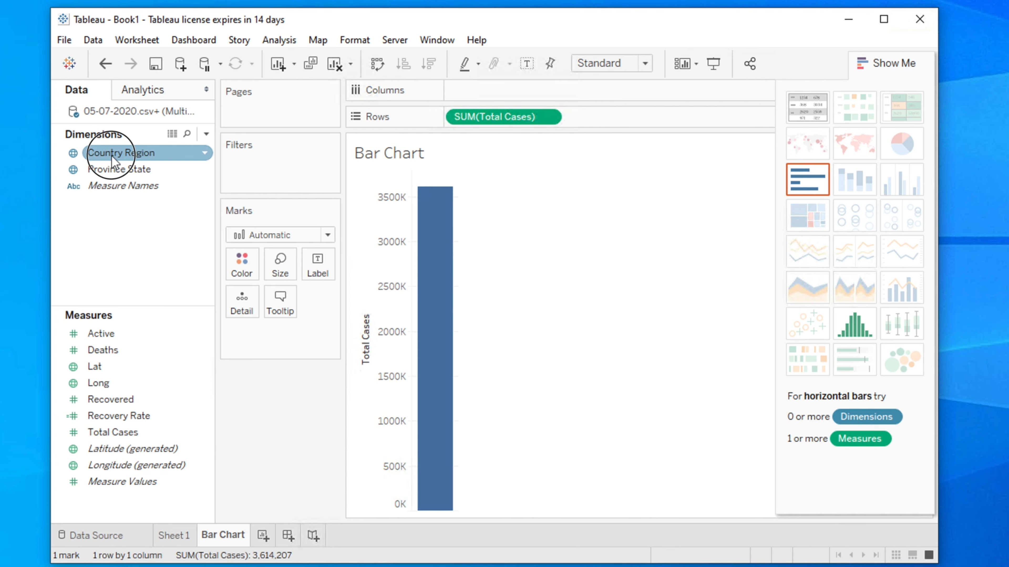
left_click_drag(135, 156, 501, 91)
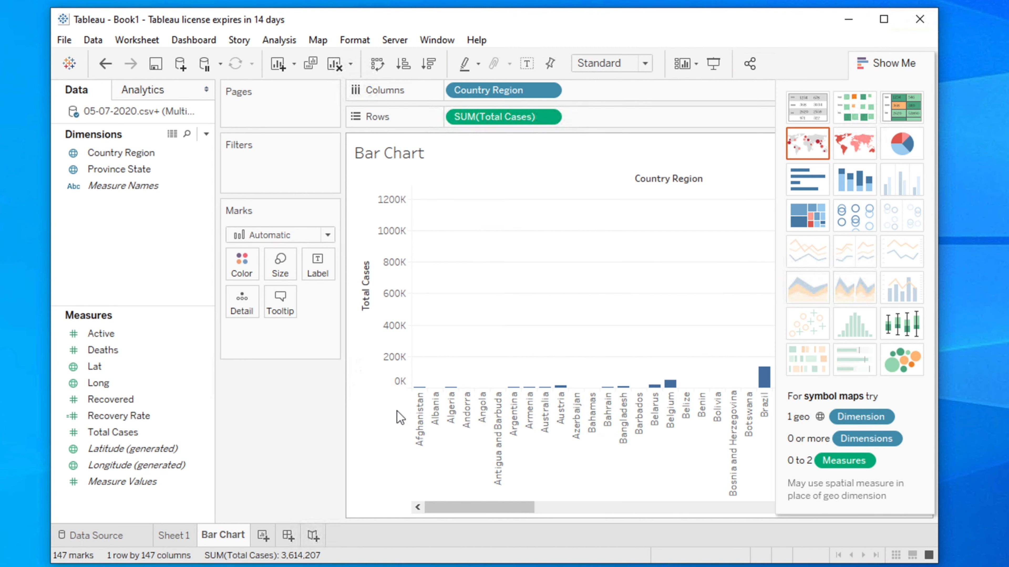
Sort the countries in descending order of Total Cases
left_click_drag(526, 510, 401, 407)
left_click(365, 253)
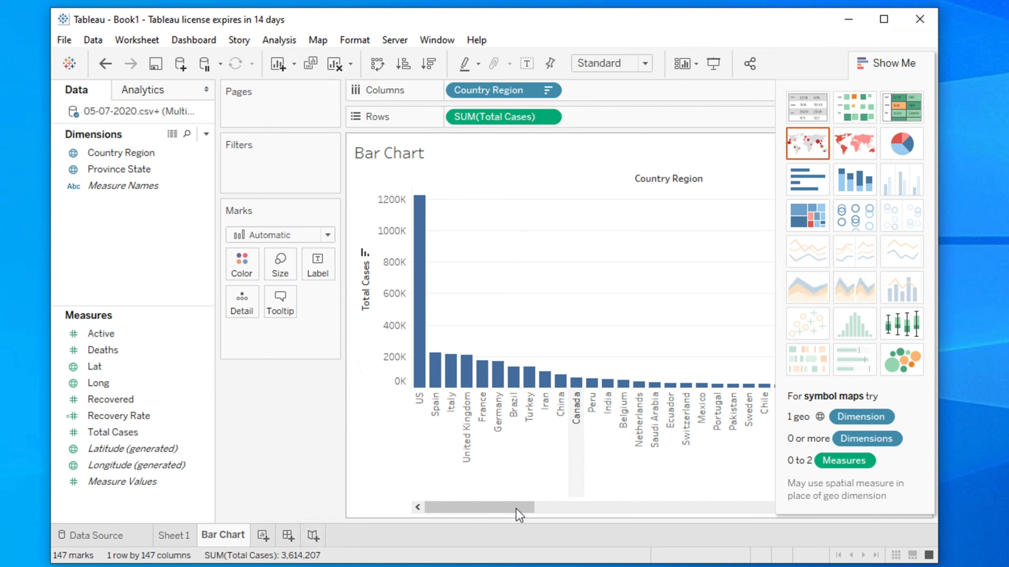
left_click_drag(511, 514, 439, 514)
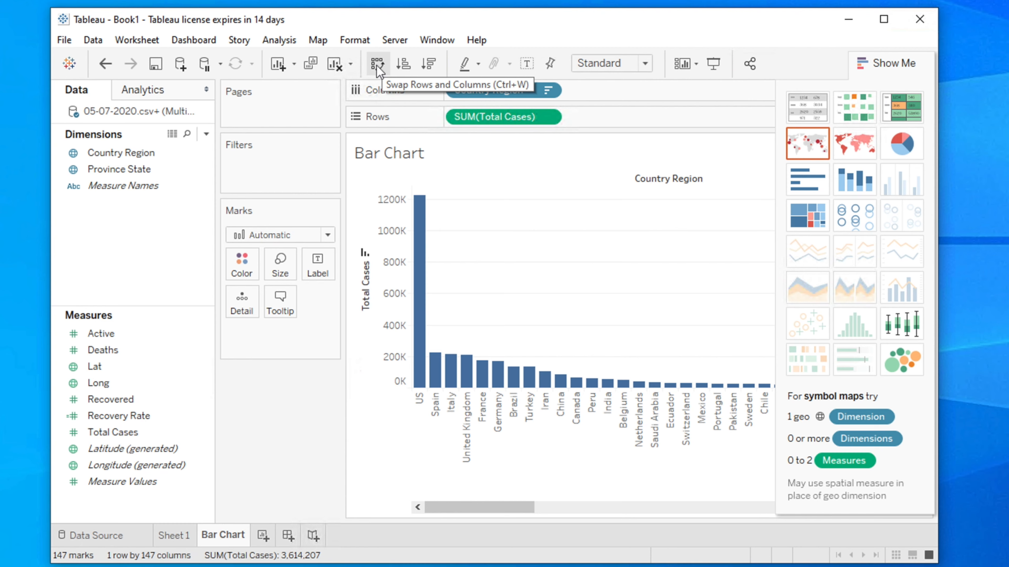
Swap rows and columns to make the bars horizontal, and hide the Show Me chart suggestions
left_click(377, 64)
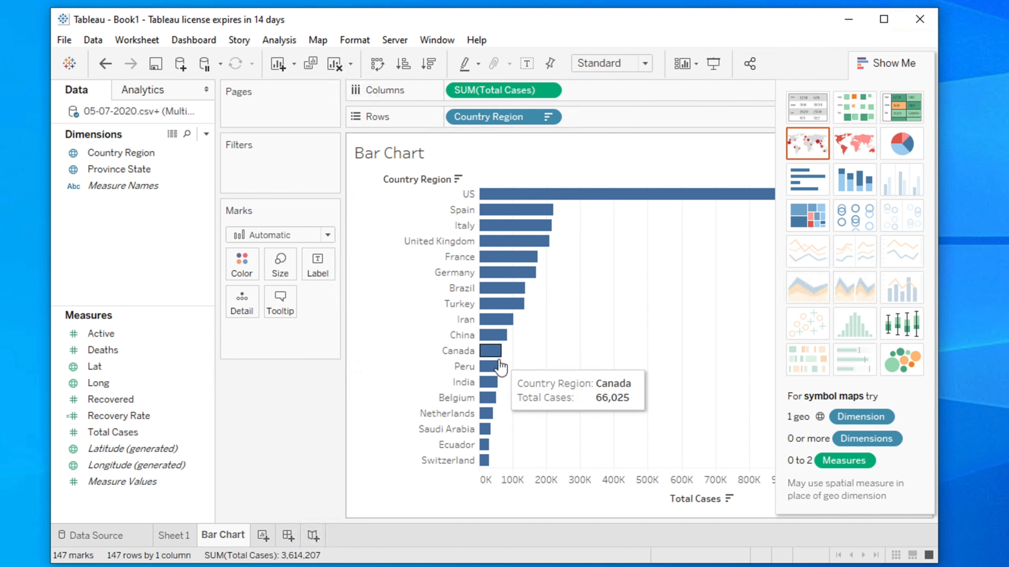
scroll(501, 366, "down", 2)
scroll(501, 366, "down", 9)
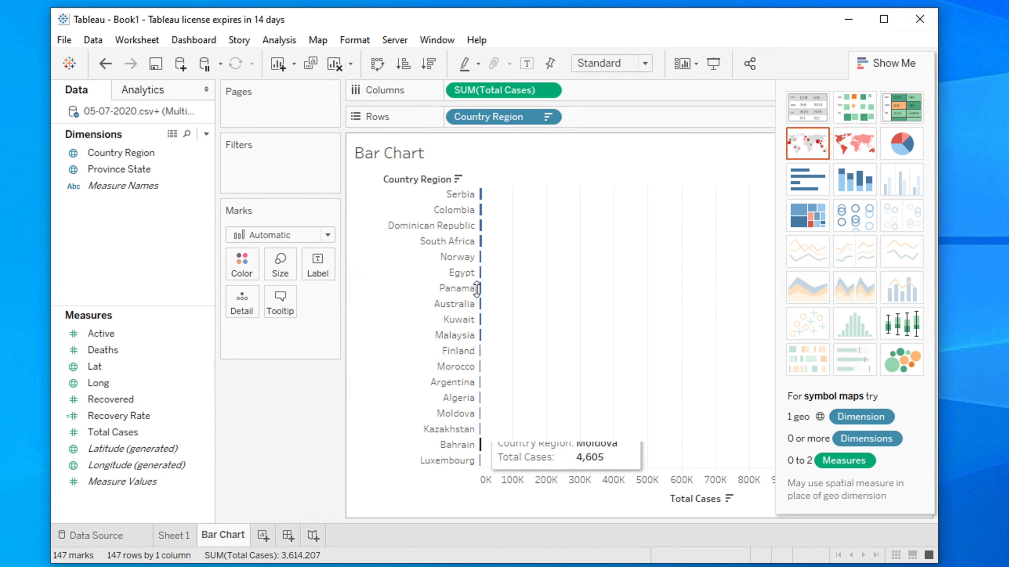
scroll(468, 448, "down", 13)
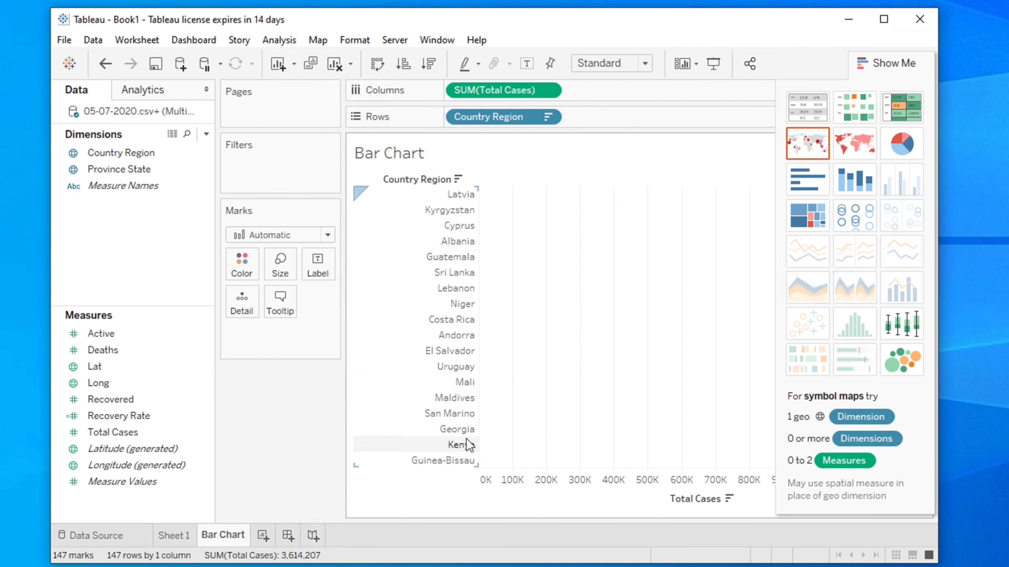
scroll(462, 353, "up", 6)
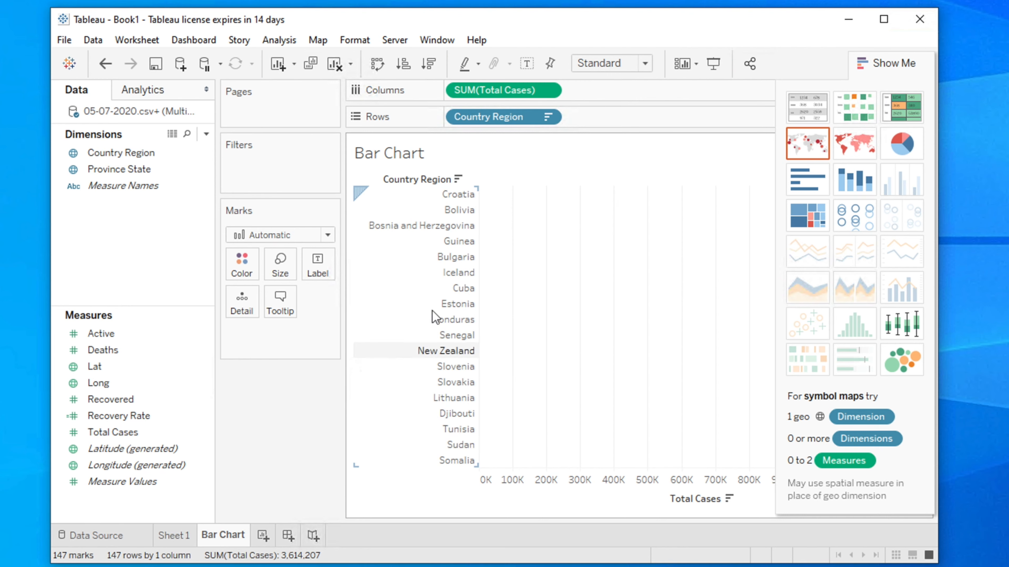
scroll(477, 324, "up", 10)
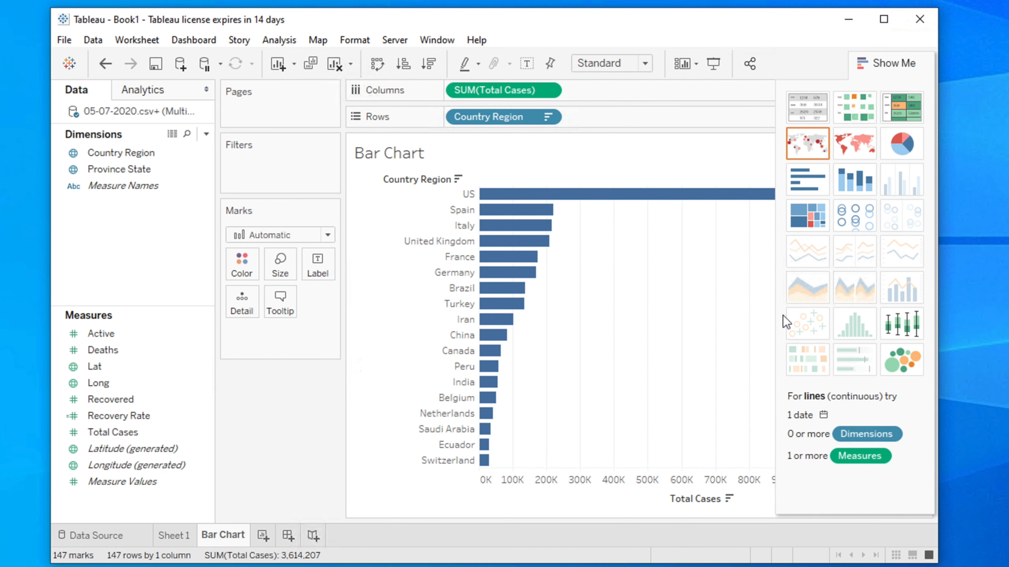
left_click(886, 67)
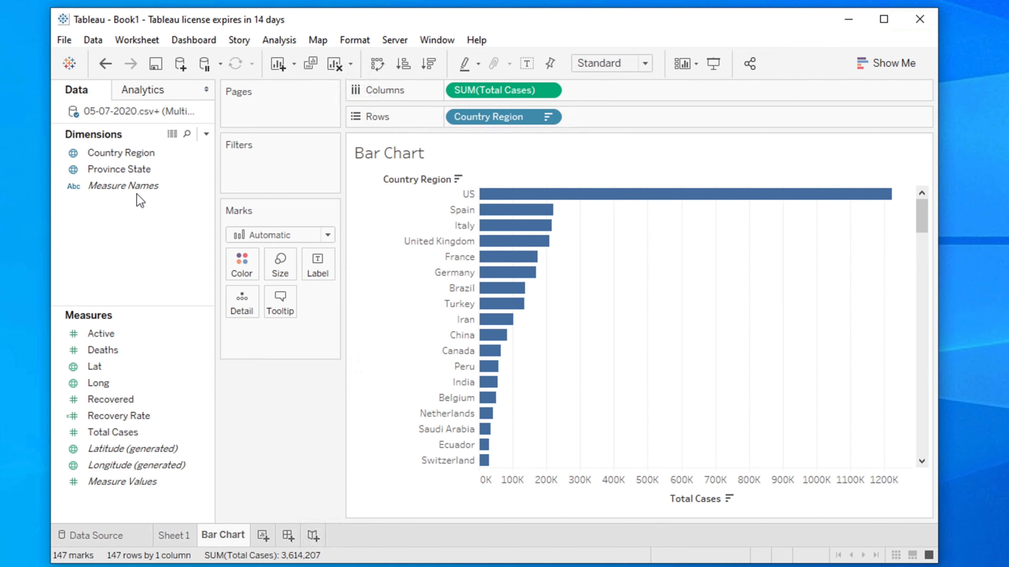
Unhide Sheet1's Continent field in the data source, leave the other hidden fields hidden, and return to the Bar Chart worksheet
left_click(126, 187)
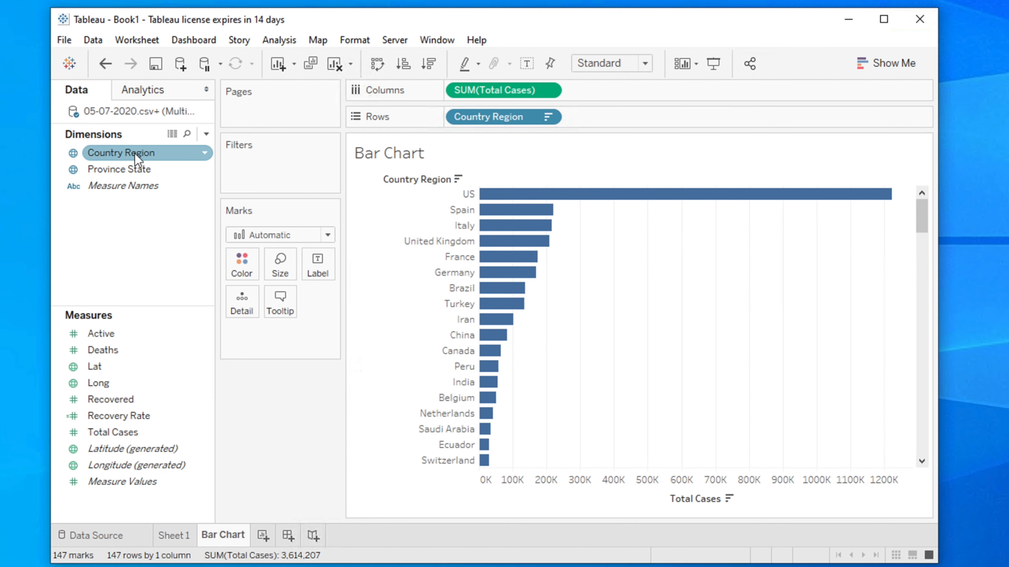
left_click(97, 537)
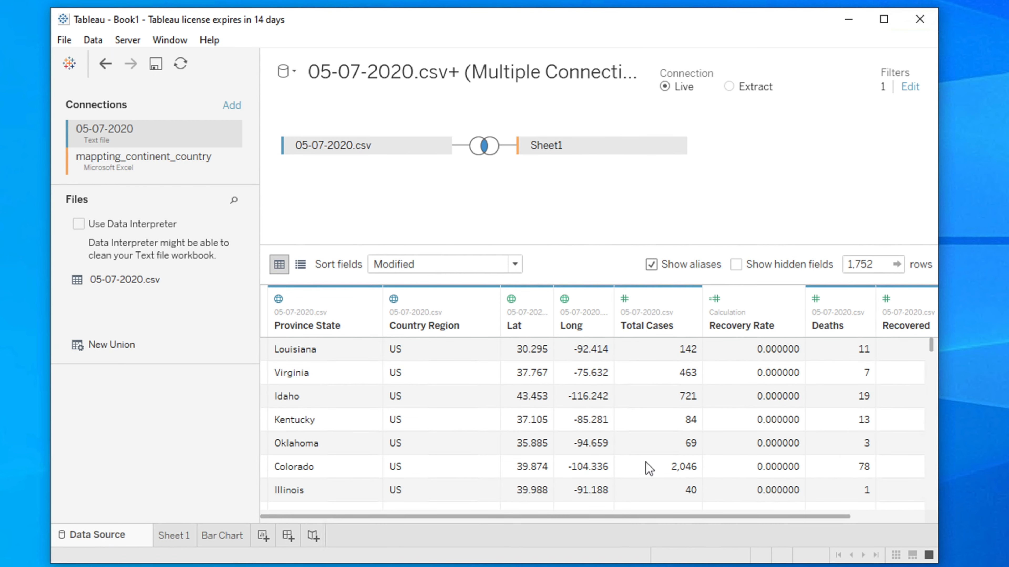
left_click_drag(651, 517, 848, 495)
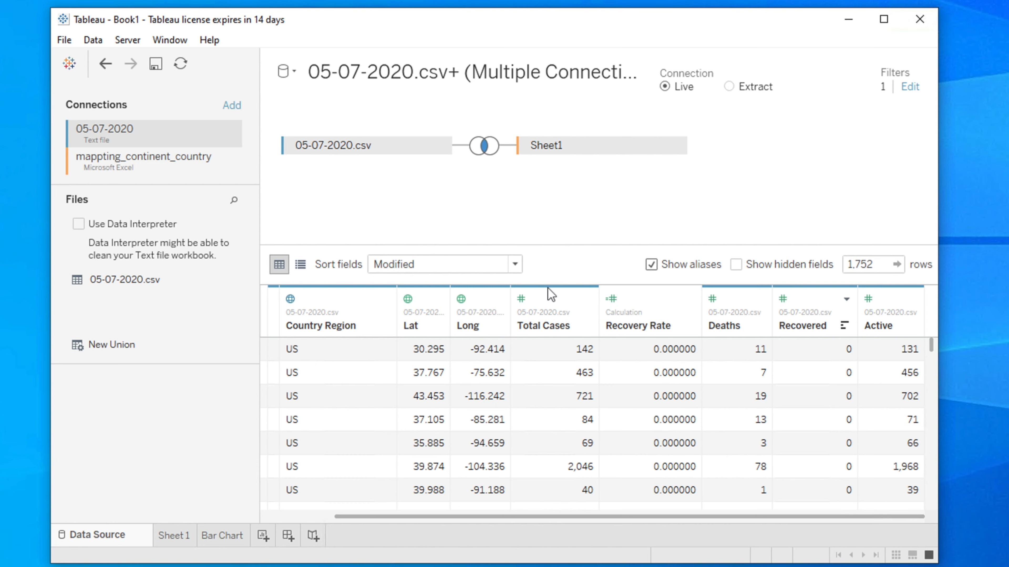
left_click(736, 265)
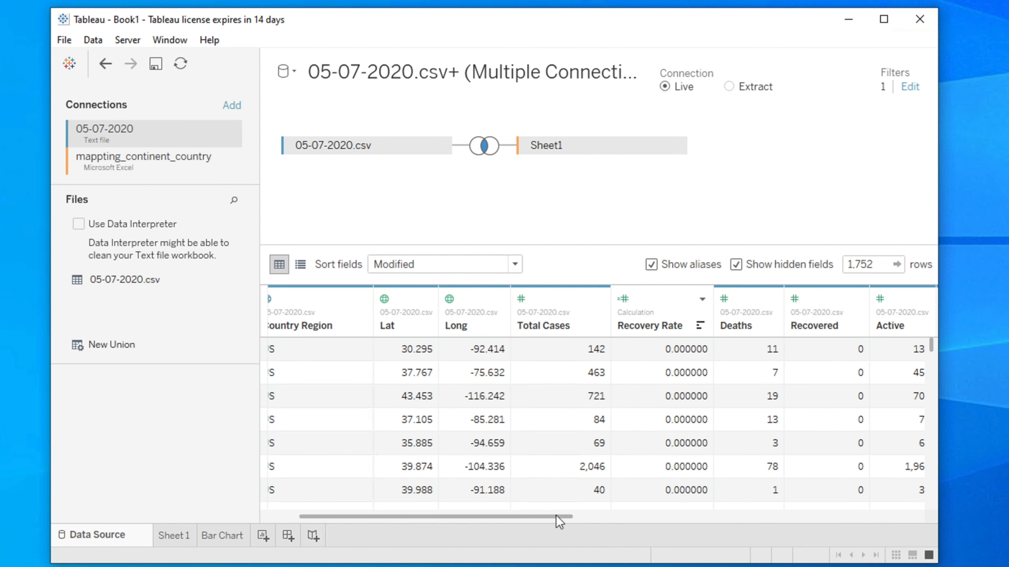
left_click_drag(560, 522, 859, 529)
left_click(890, 523)
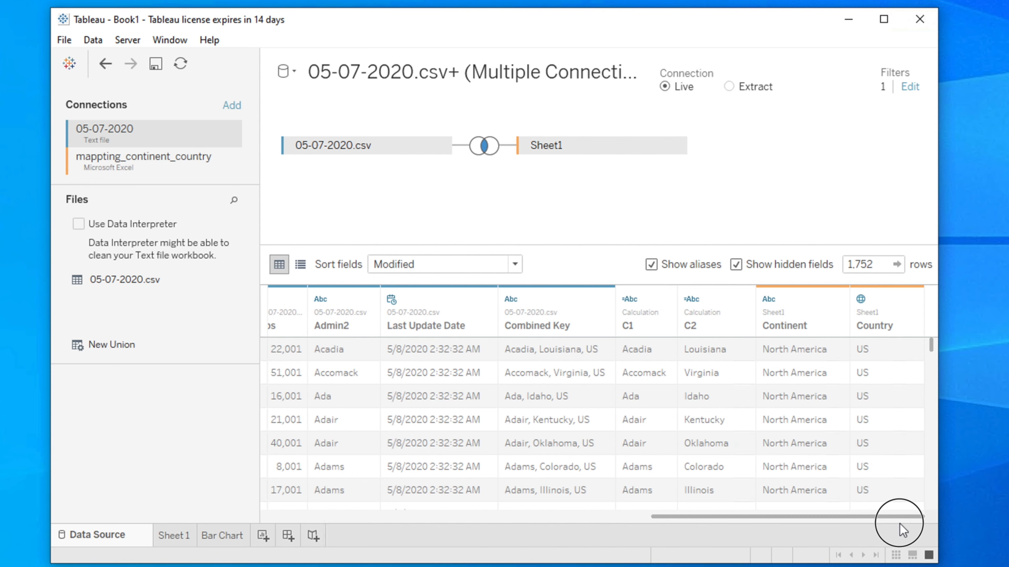
right_click(798, 306)
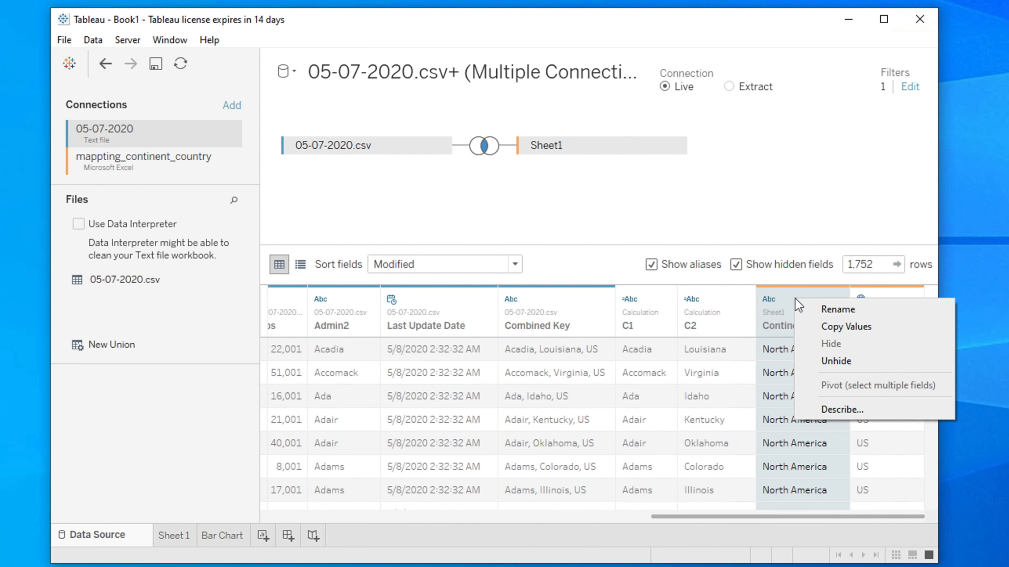
left_click(844, 359)
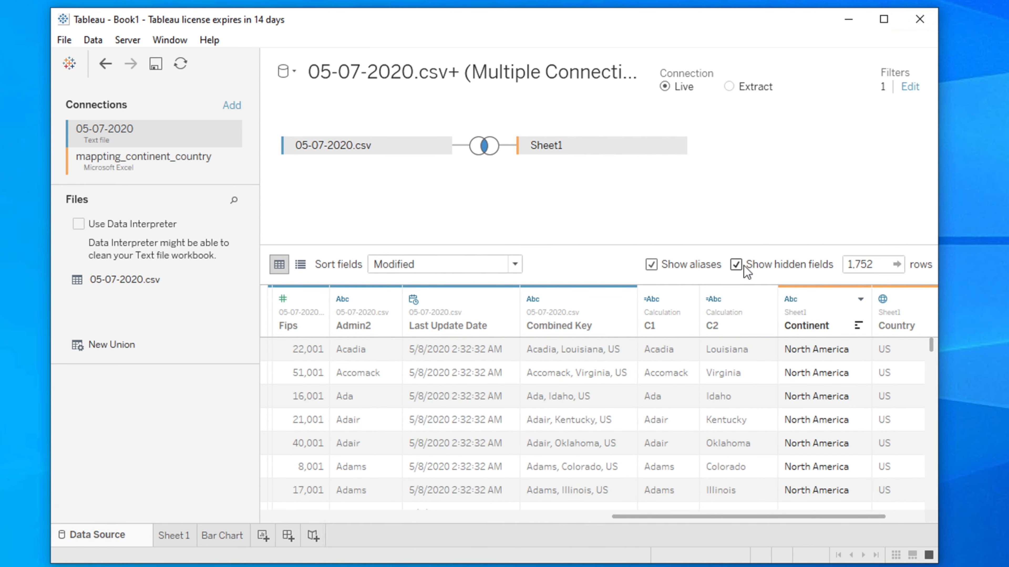
left_click(735, 266)
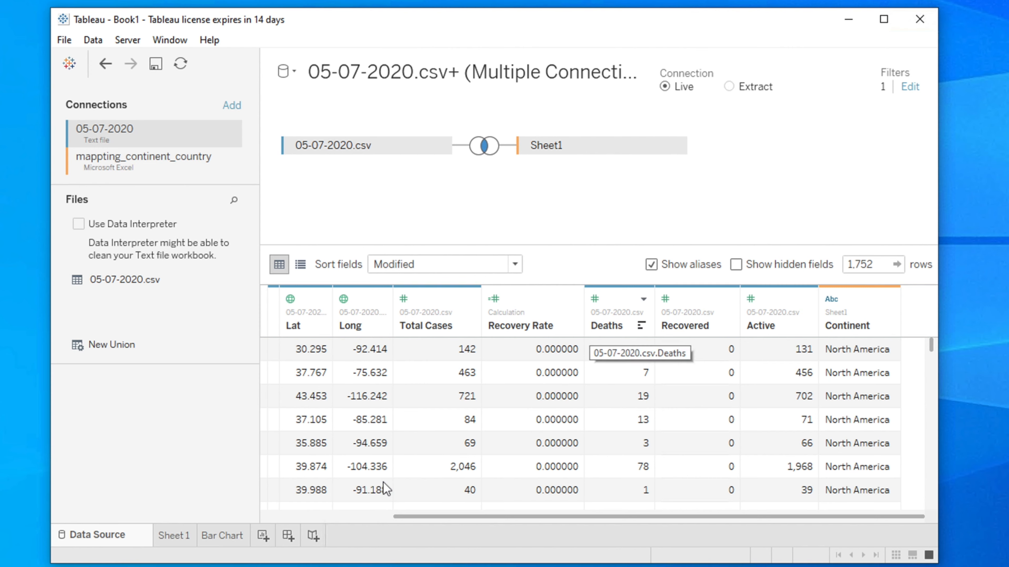
left_click(225, 539)
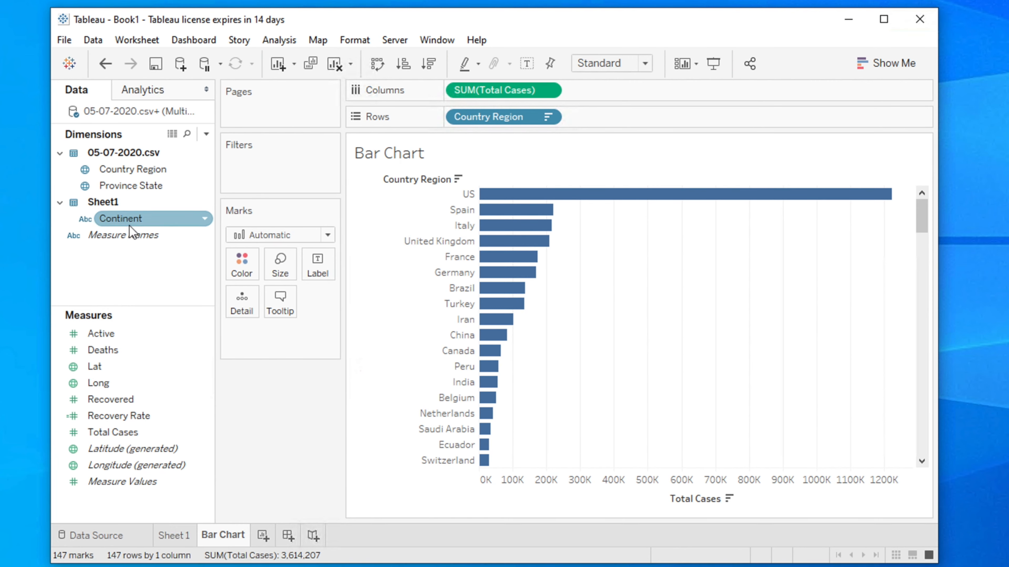
Add Continent to the rows and move it to Color so the bars are coloured by continent
left_click_drag(125, 221, 612, 115)
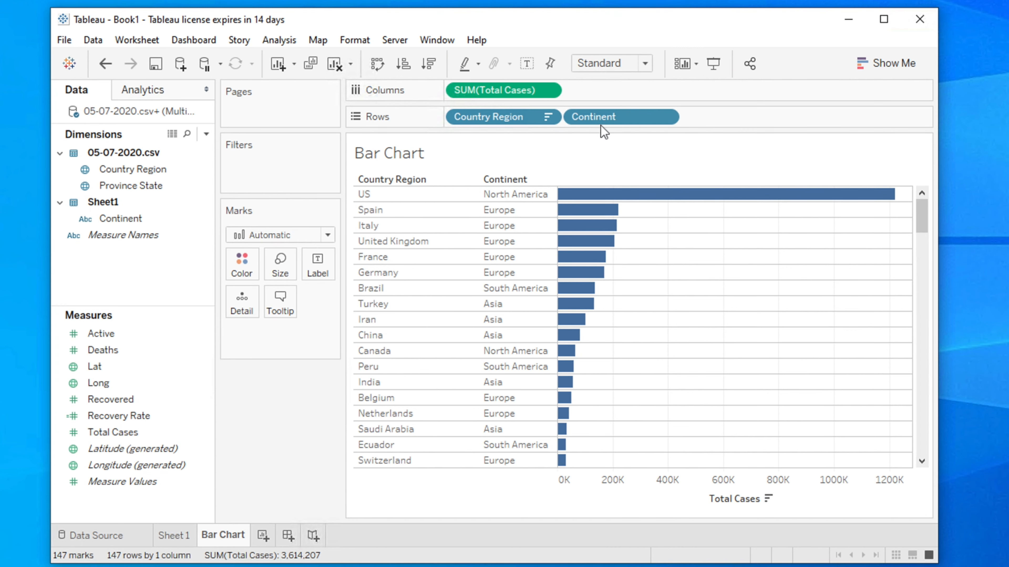
left_click_drag(600, 121, 244, 263)
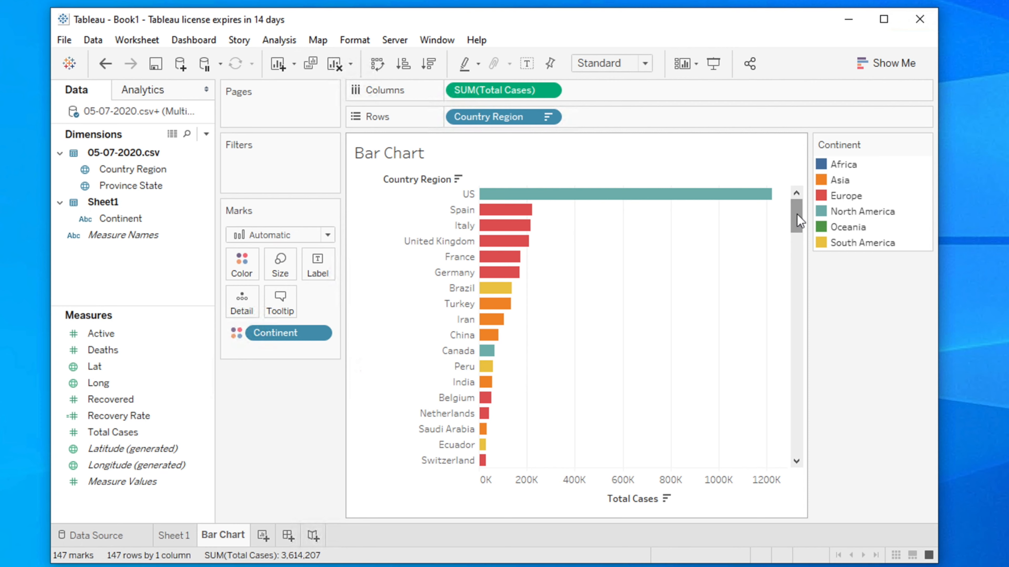
Try Continent as the bars' label and as their size, and move it back to Color
left_click_drag(796, 221, 793, 154)
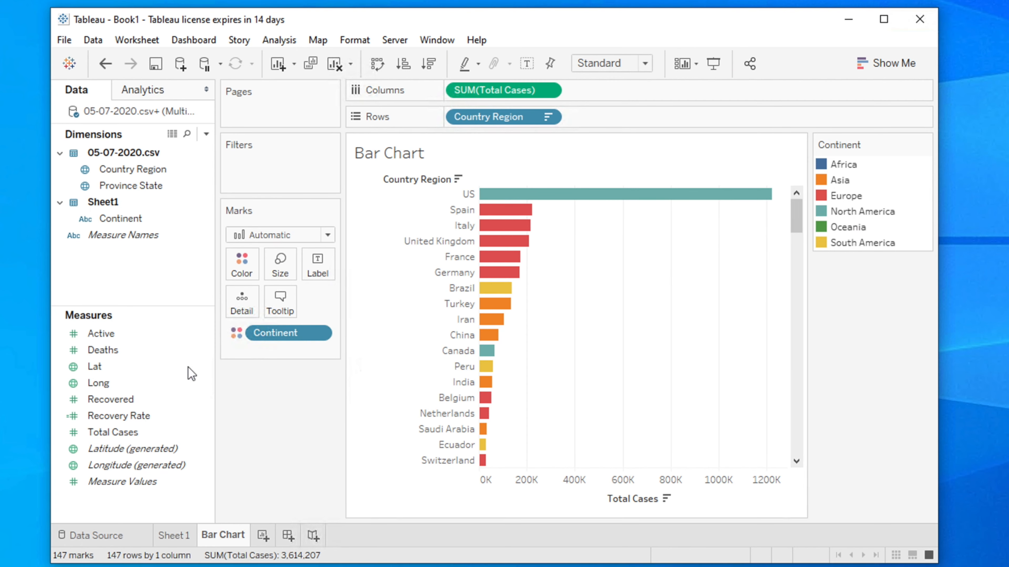
left_click_drag(275, 335, 316, 263)
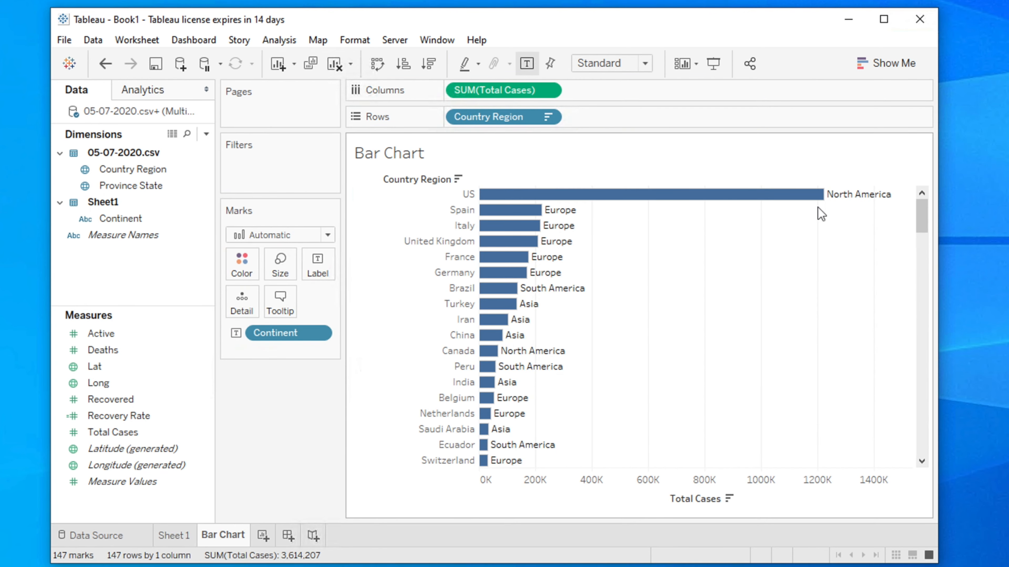
mouse_move(839, 202)
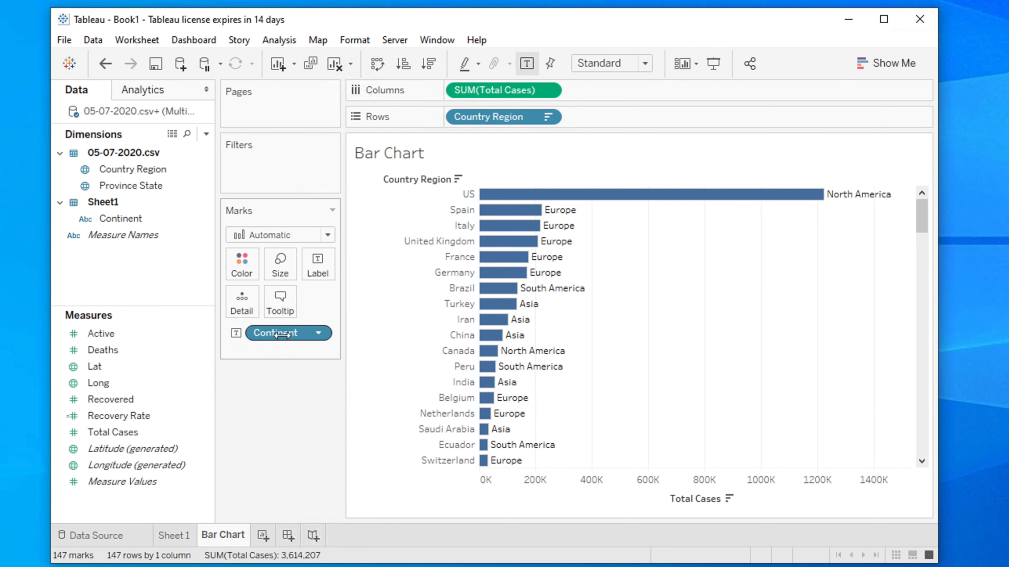
left_click_drag(272, 334, 279, 267)
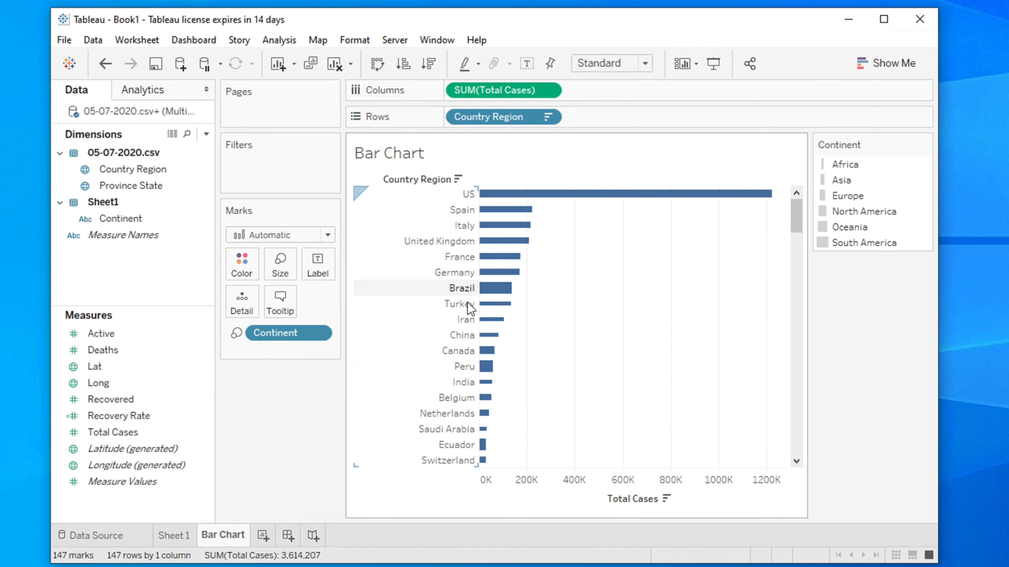
mouse_move(497, 380)
left_click_drag(292, 348, 247, 273)
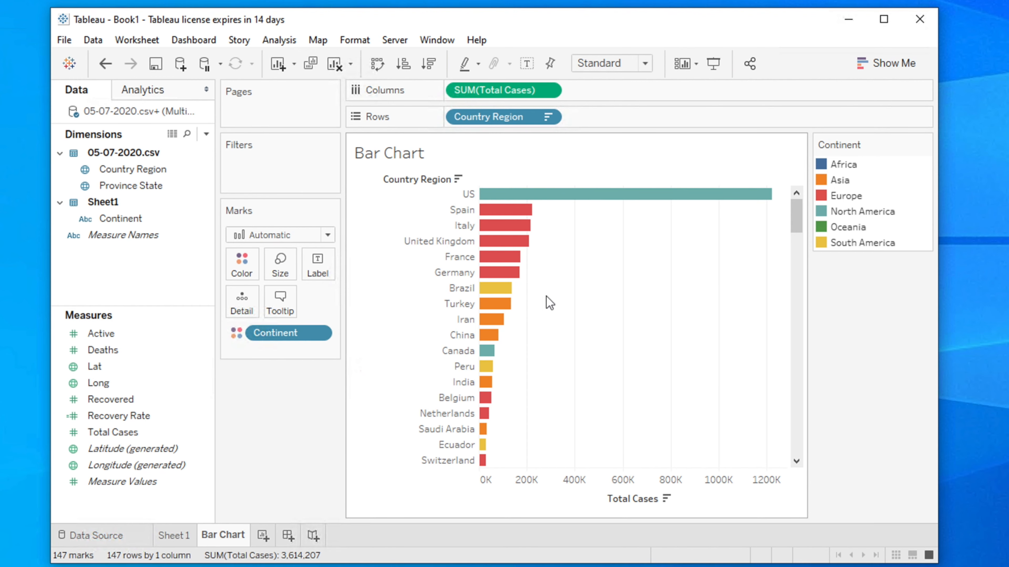
Filter Country Region to the top 10 by the sum of Total Cases
left_click(119, 169)
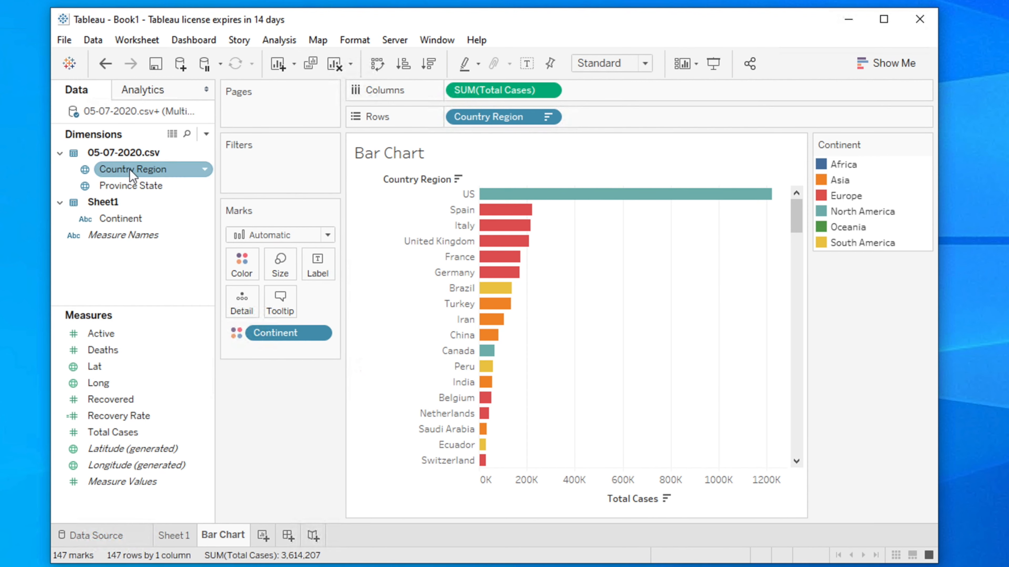
left_click(120, 219)
left_click(131, 170)
left_click_drag(124, 170, 265, 163)
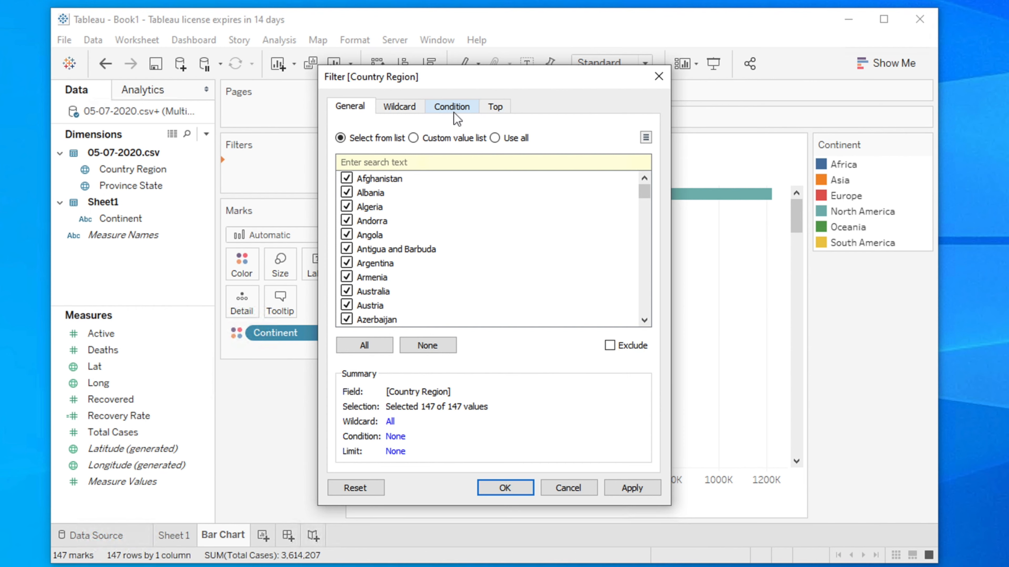
left_click(495, 107)
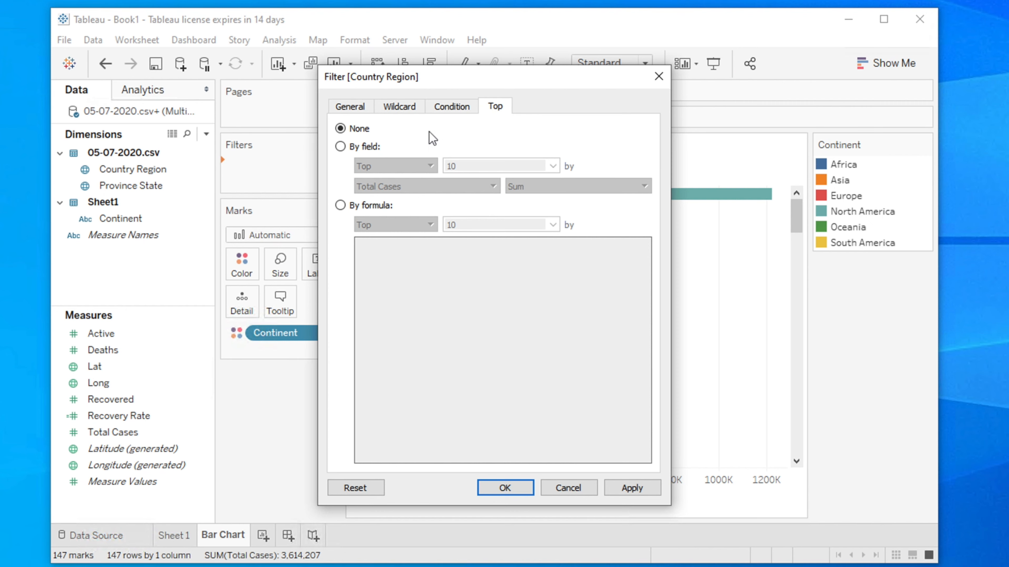
left_click(522, 76)
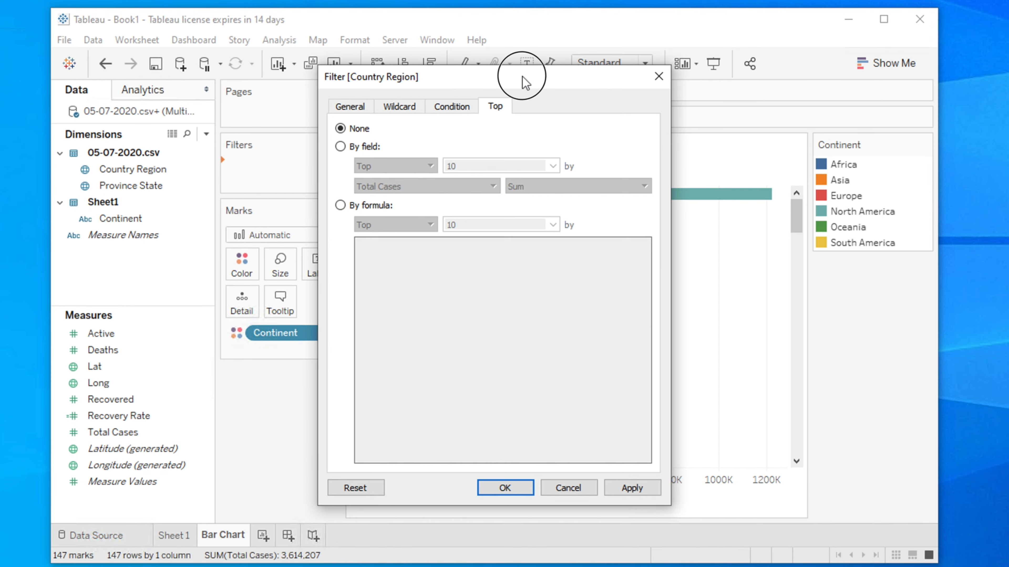
left_click_drag(522, 76, 791, 87)
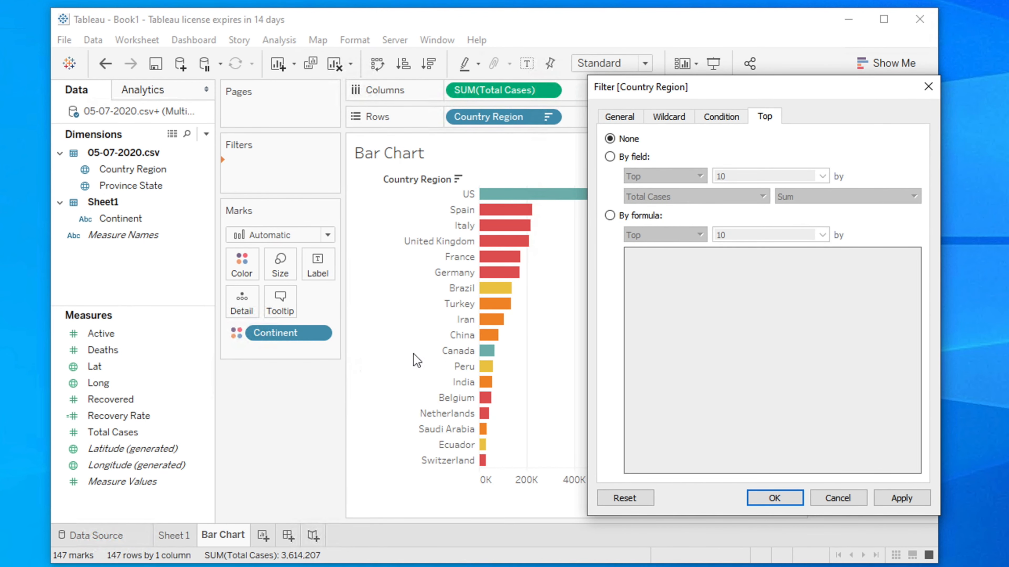
left_click(611, 157)
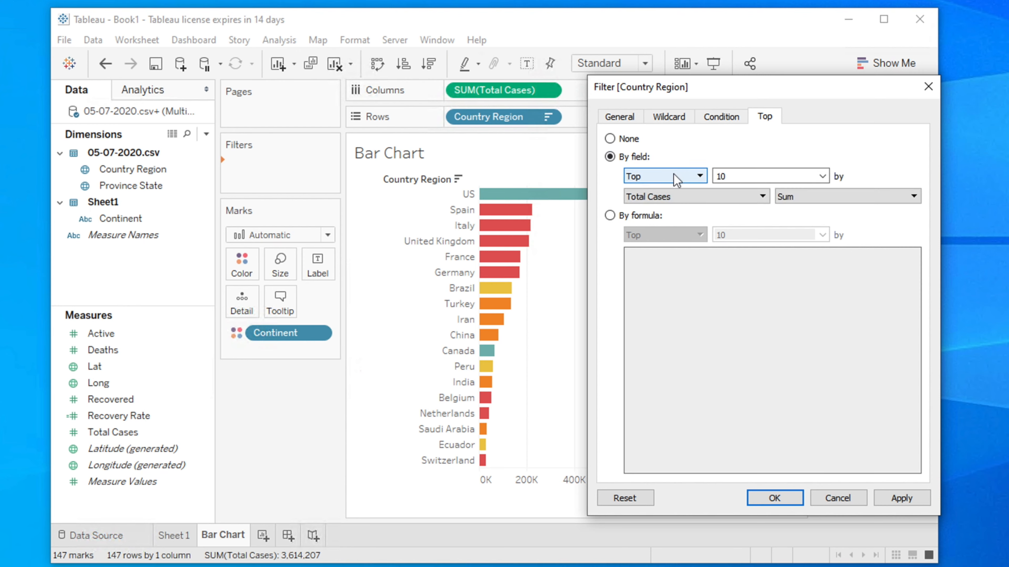
left_click(757, 180)
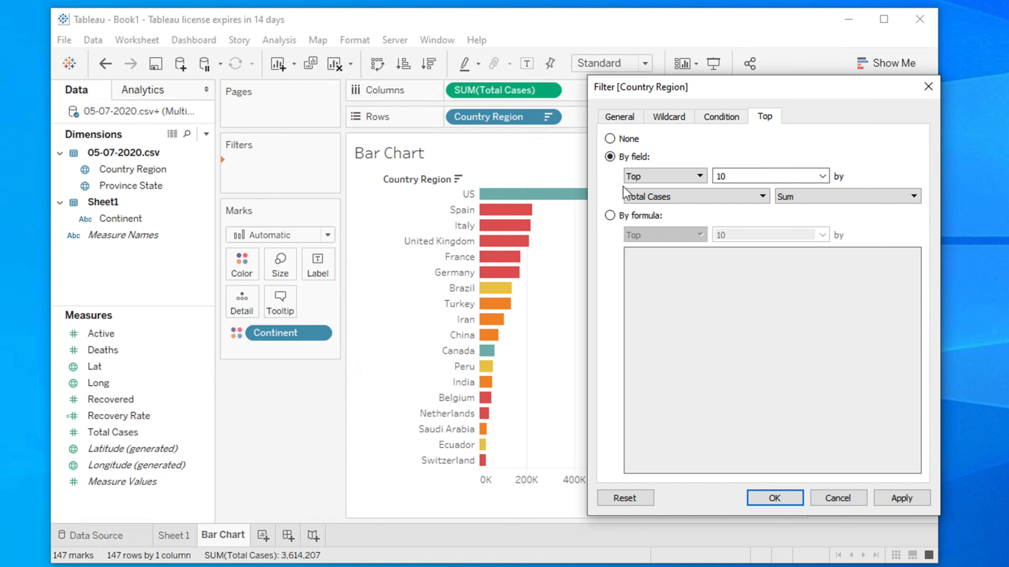
left_click(774, 499)
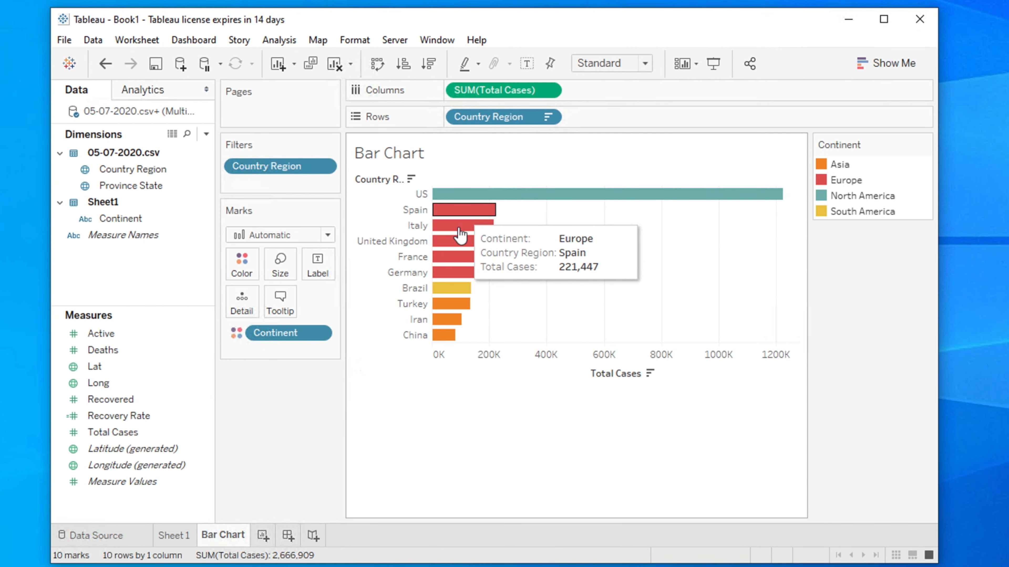
Examine the continent and total cases details of the bars in the filtered chart
mouse_move(457, 248)
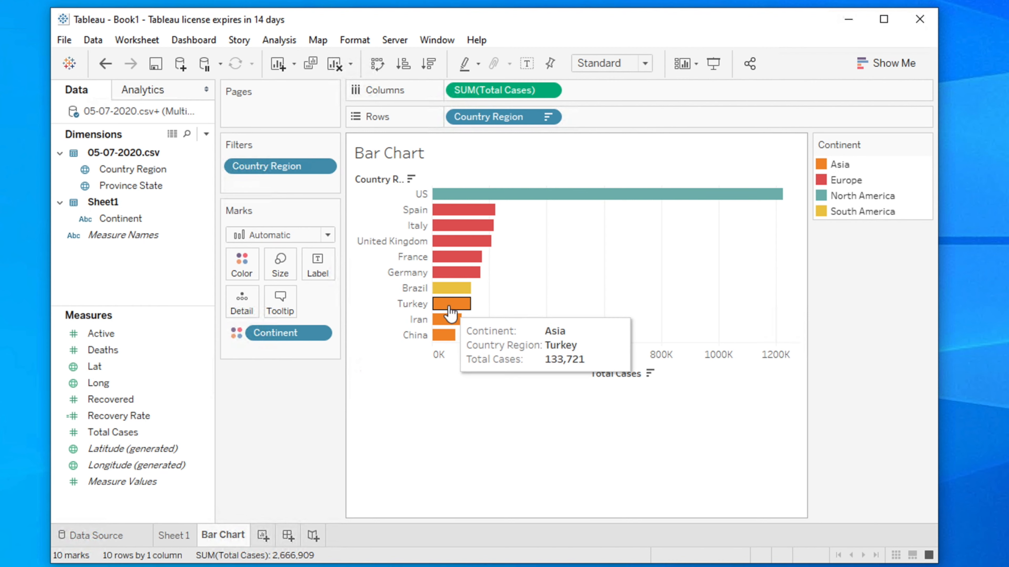
mouse_move(451, 338)
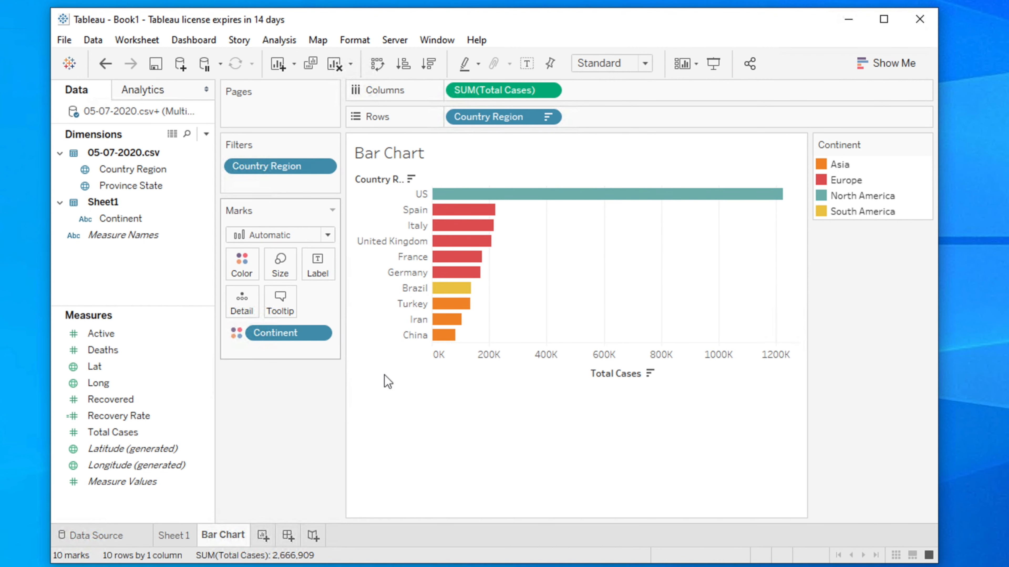
mouse_move(438, 306)
mouse_move(500, 196)
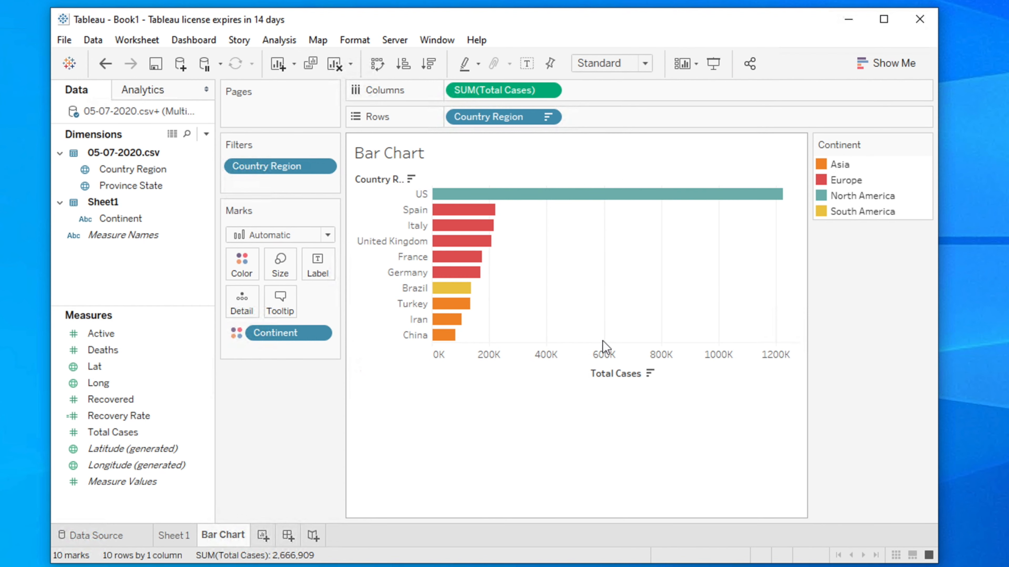
mouse_move(492, 243)
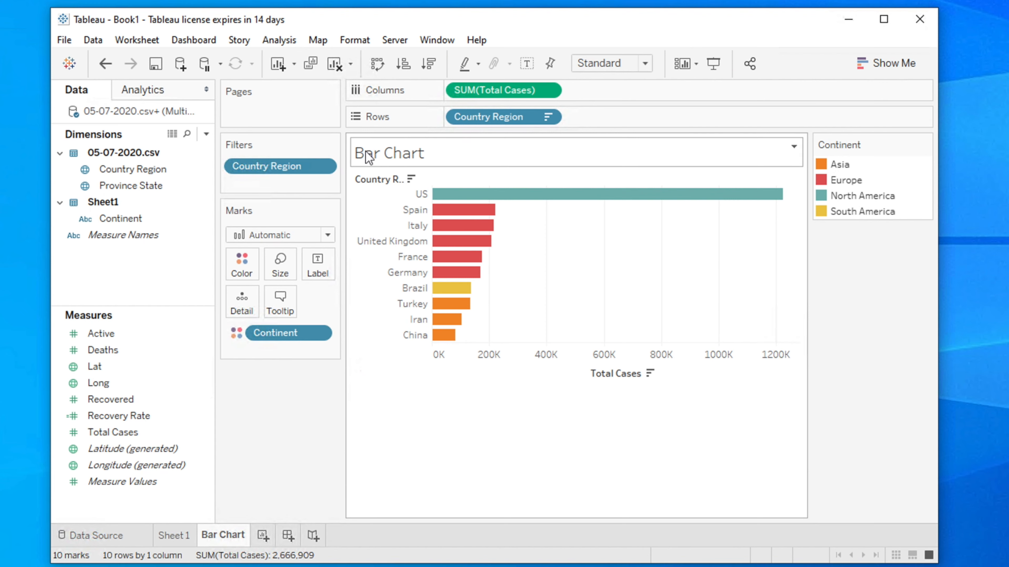
Hide the worksheet title and show it again
left_click(795, 148)
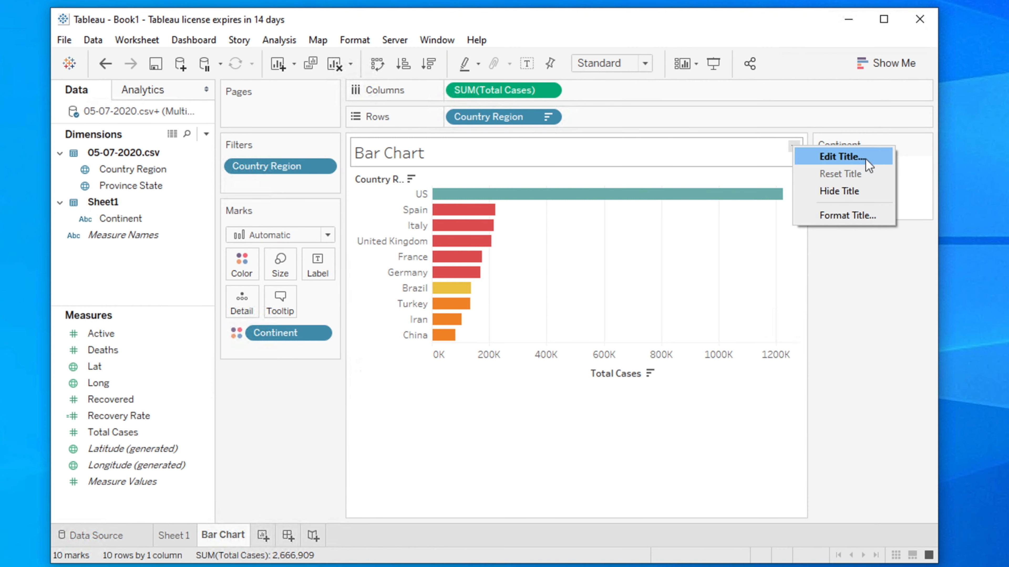
left_click(858, 193)
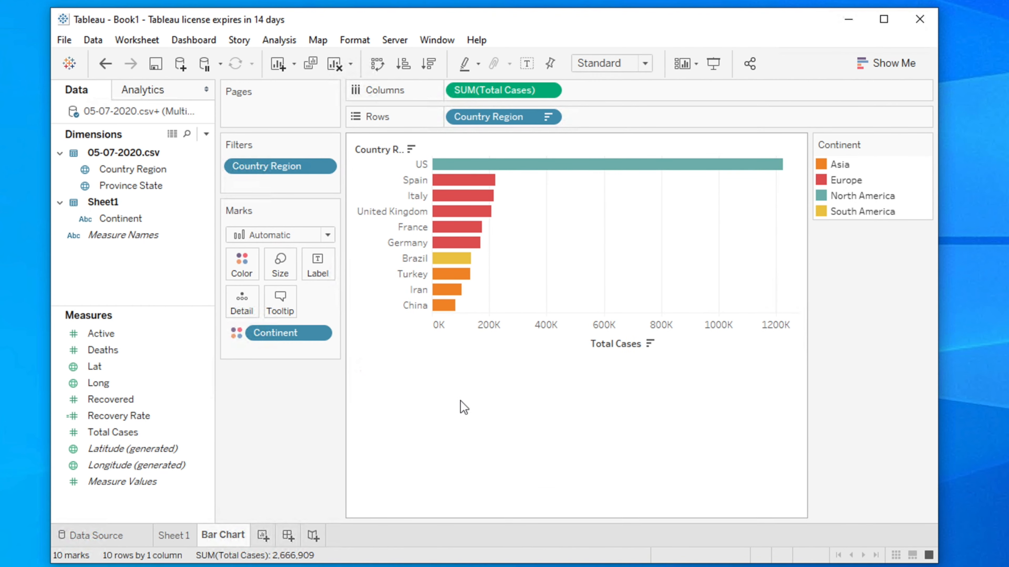
right_click(450, 397)
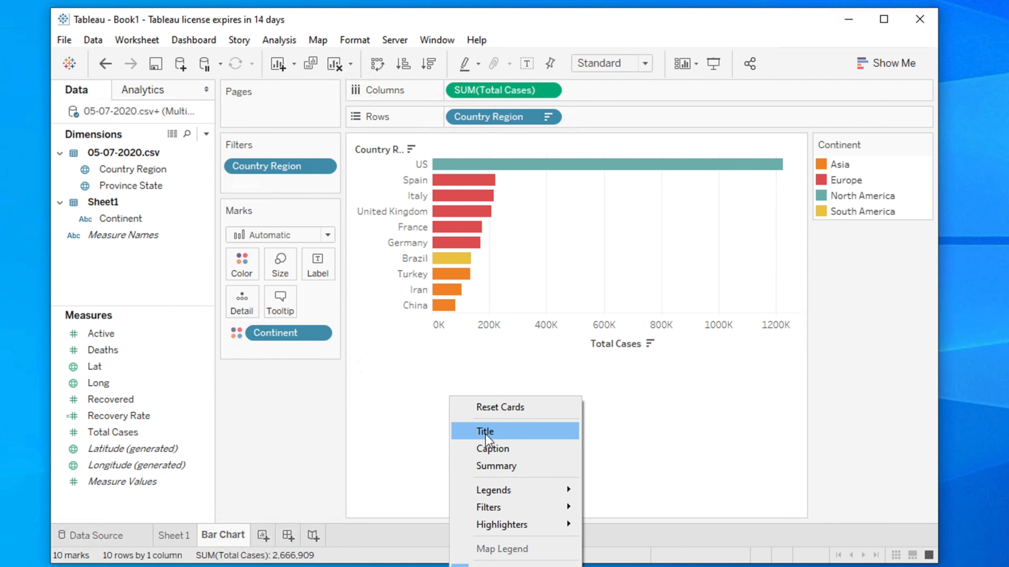
left_click(508, 437)
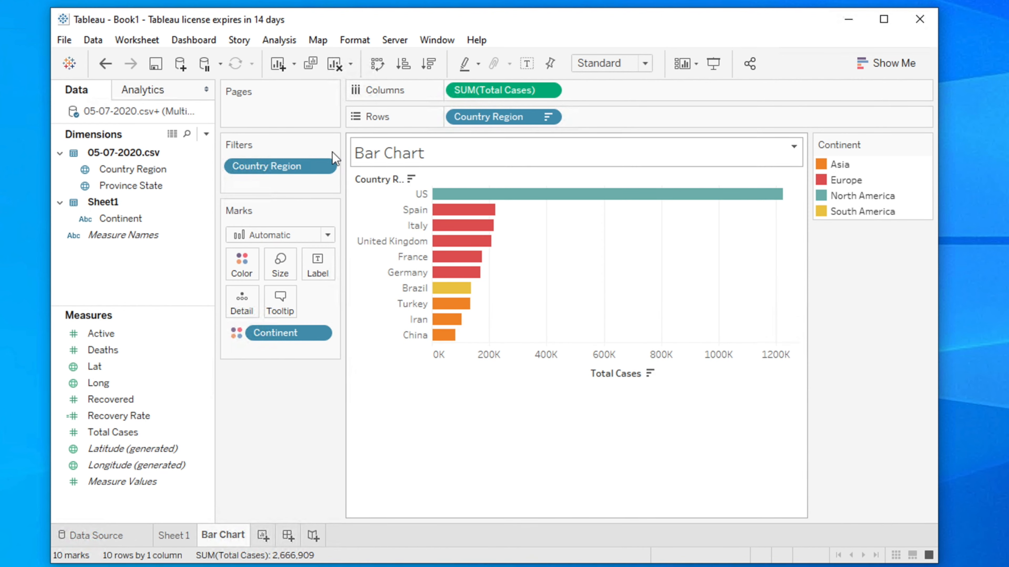
Replace the sheet name in the chart title with "Report: Top 10 Cases By Countrywise"
double_click(393, 159)
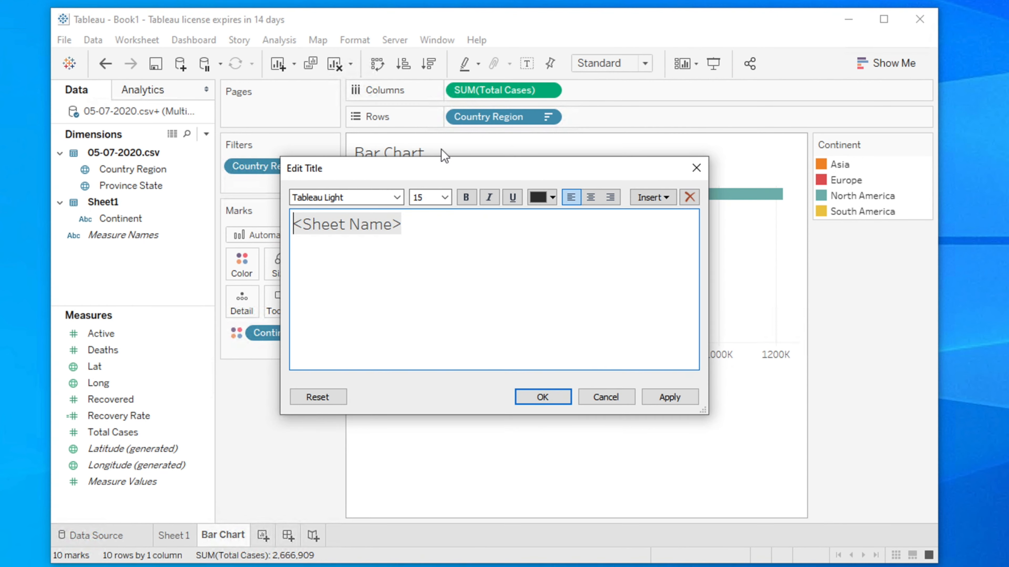
left_click(696, 167)
double_click(391, 152)
left_click_drag(452, 227, 265, 220)
left_click_drag(413, 169, 508, 229)
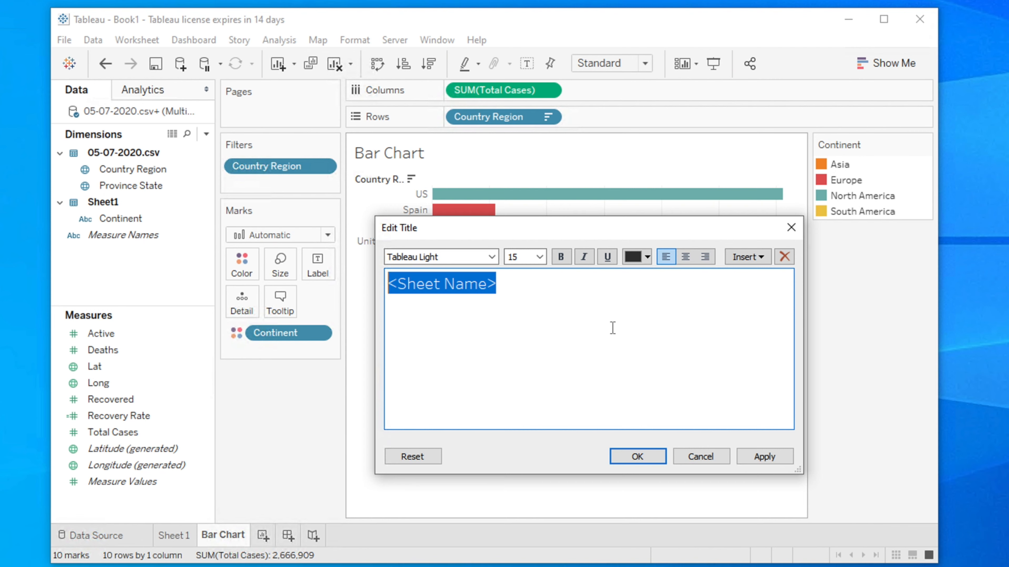
type("Top")
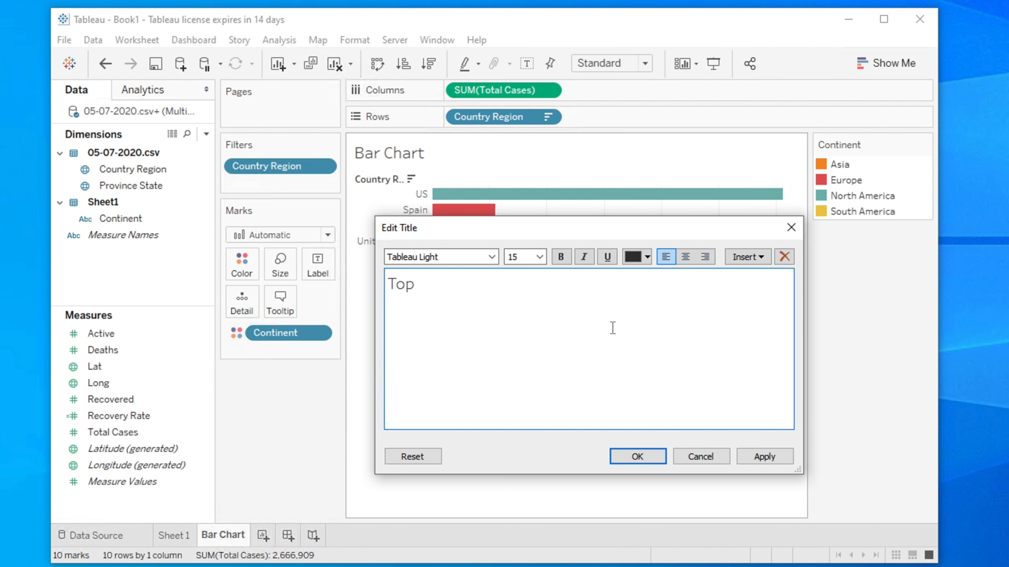
type(" 10 Cases By Countrywise")
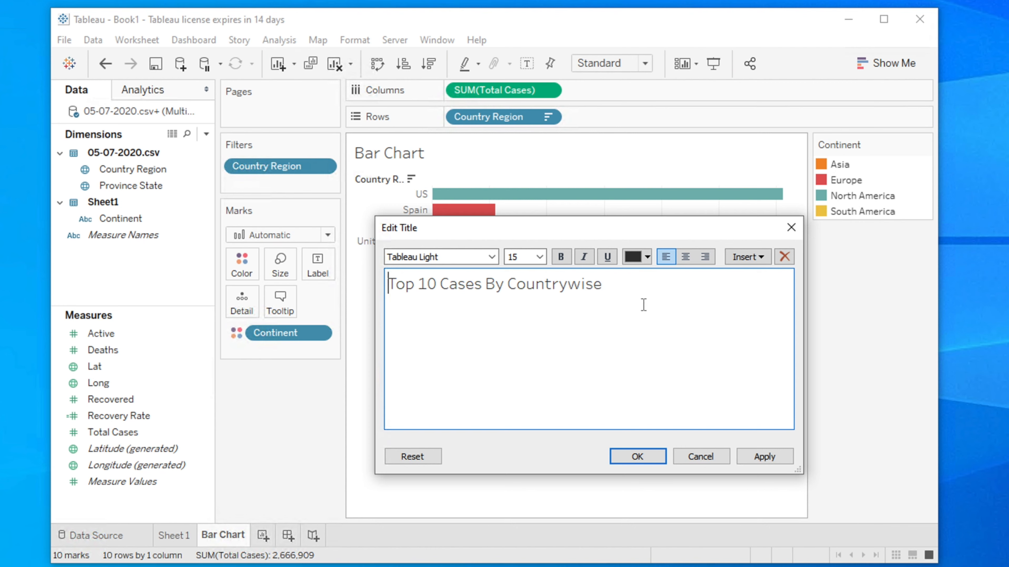
type("Report")
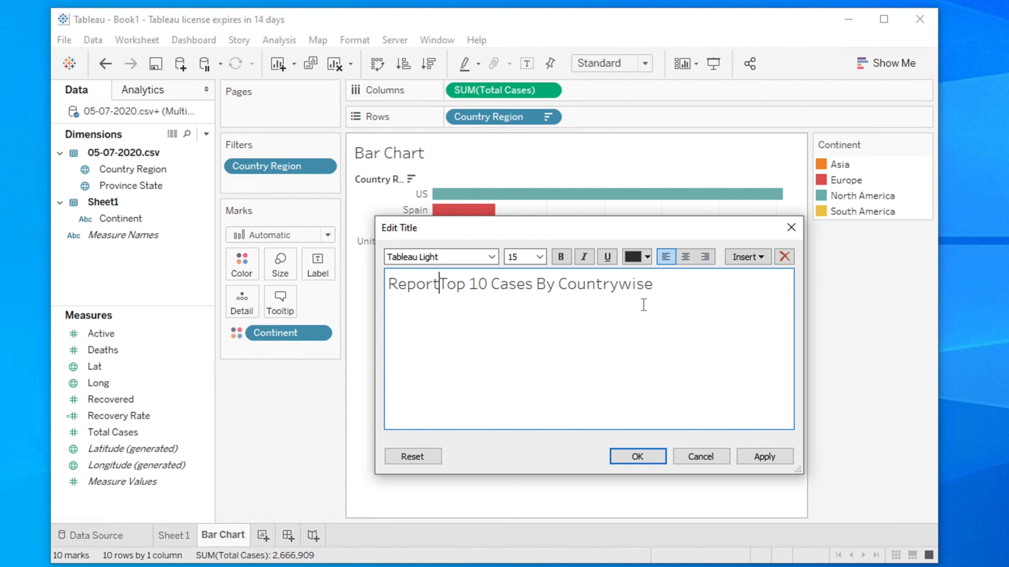
type(":")
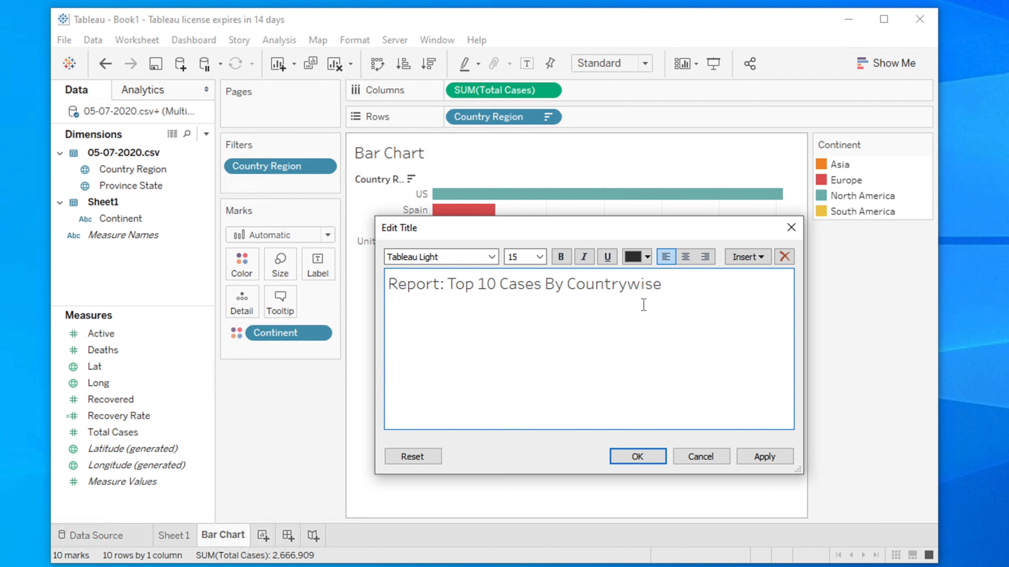
left_click(638, 457)
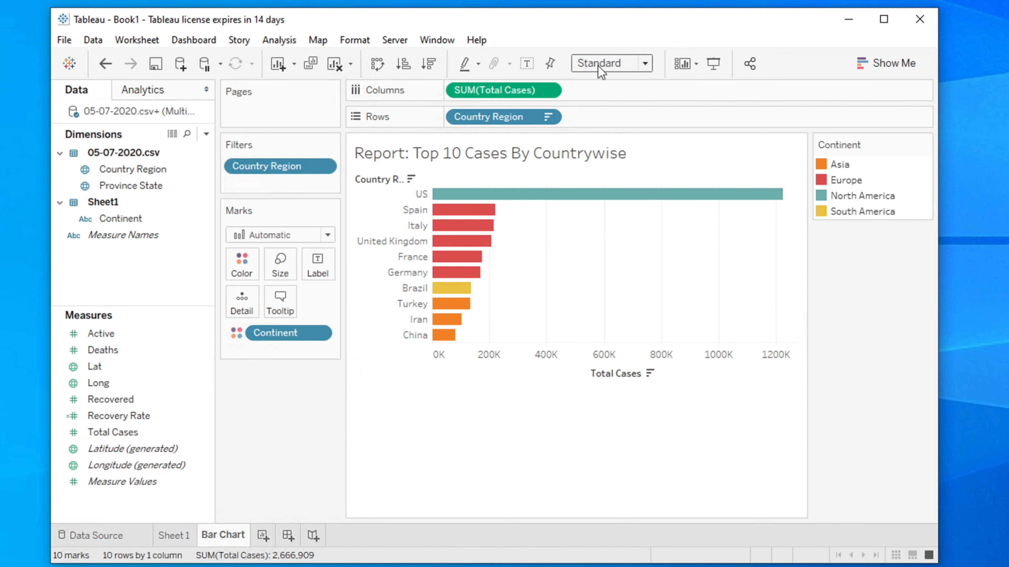
Set the chart's fit to Entire View
left_click(646, 65)
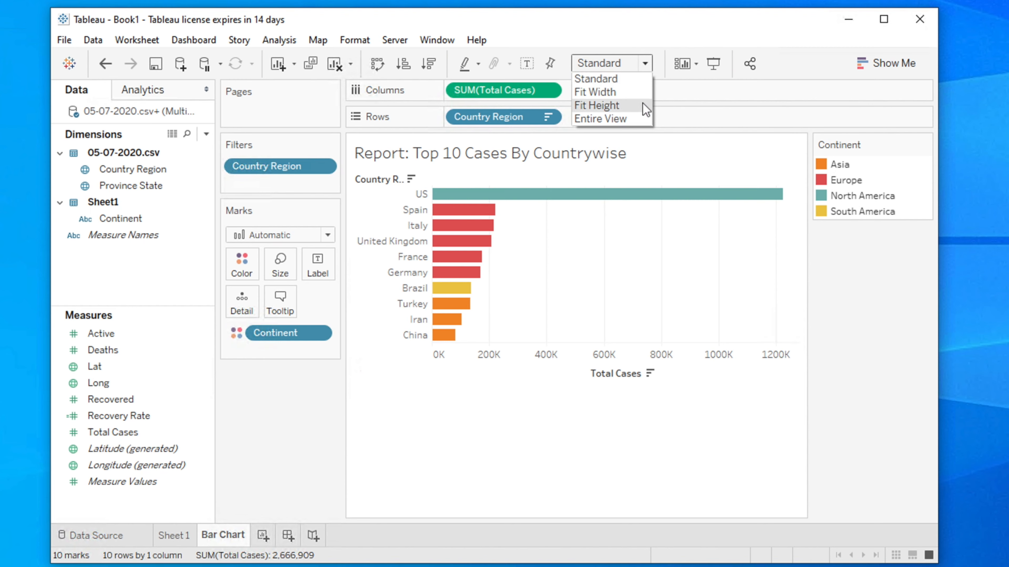
left_click(608, 119)
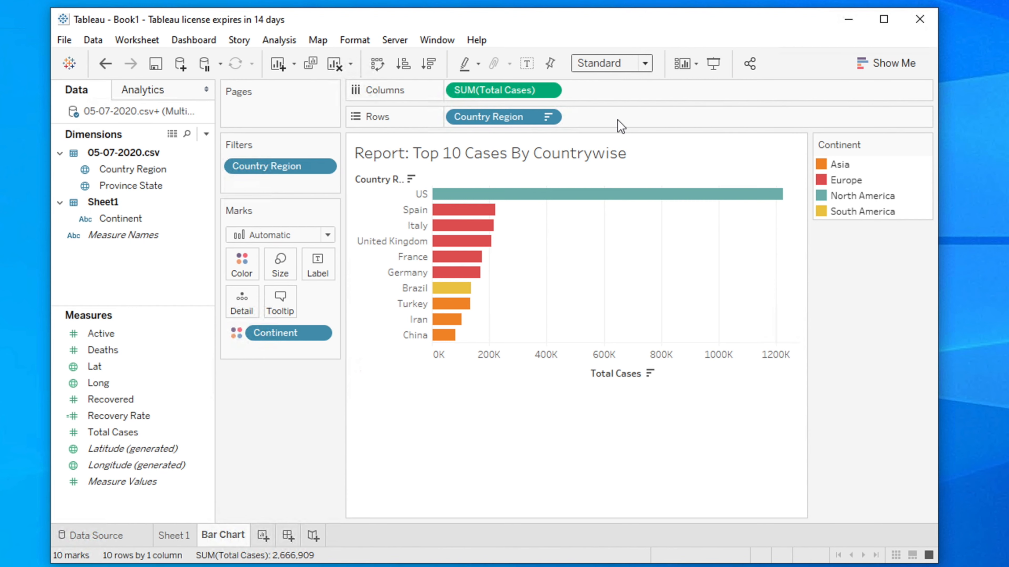